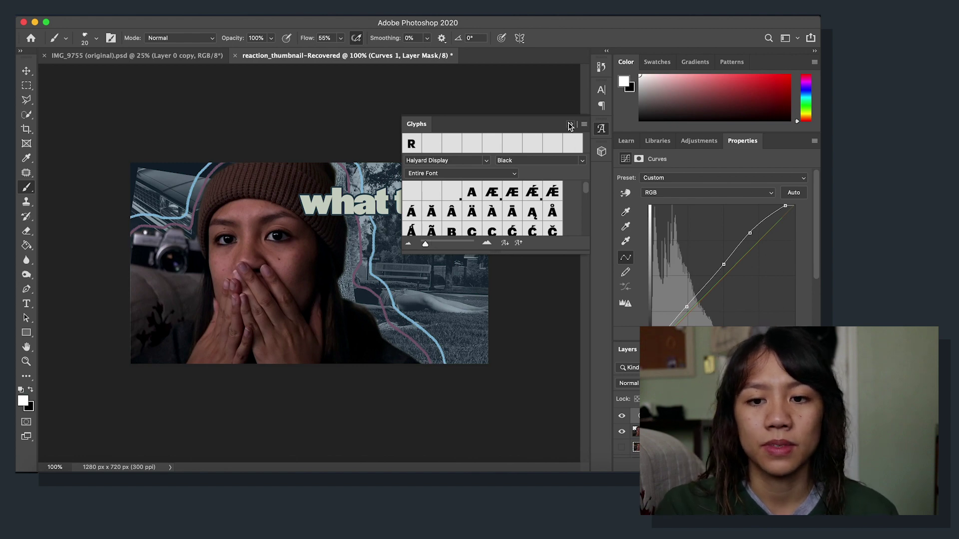
Close the Glyphs panel and both open documents, and open IMG_9759 (original).psd from the ASSIGN. 1 folder.
click(571, 124)
click(234, 56)
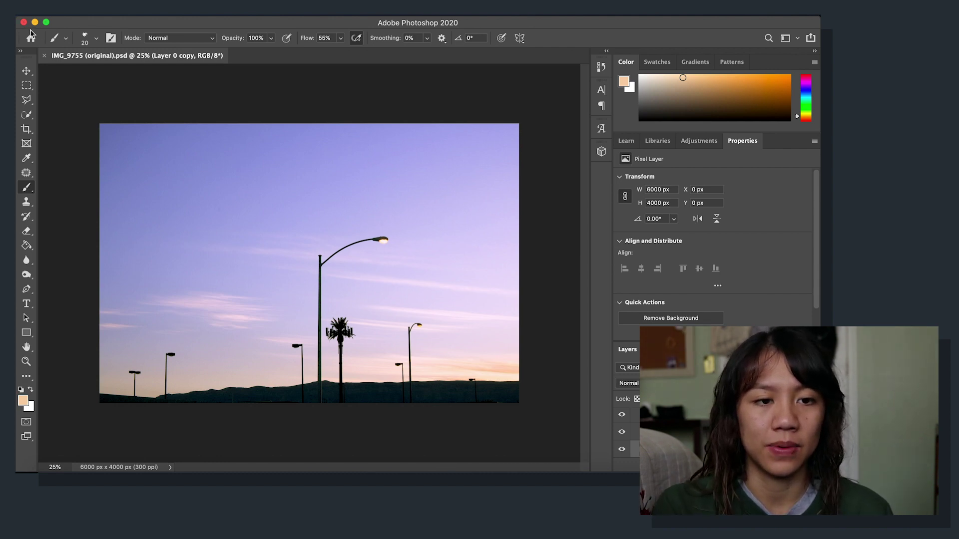
click(45, 55)
click(54, 492)
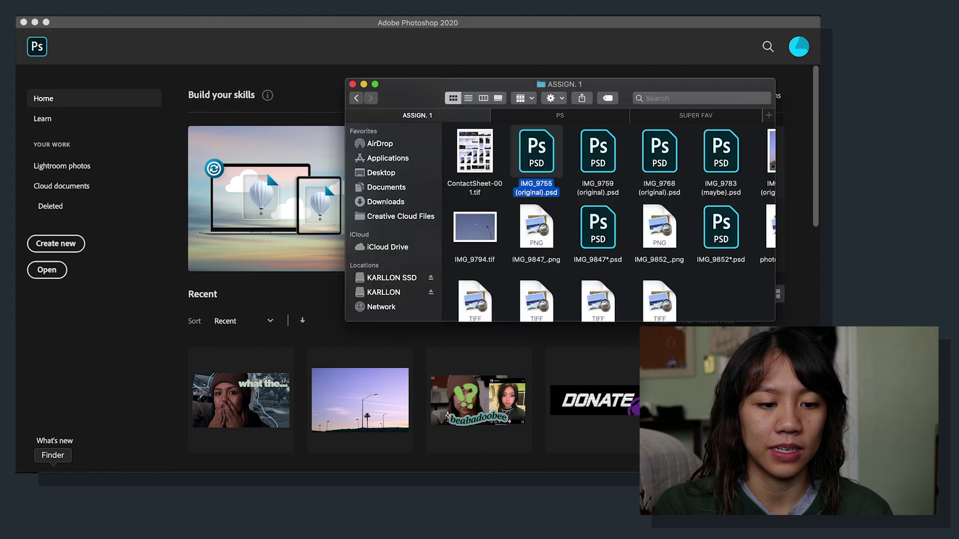
double_click(598, 152)
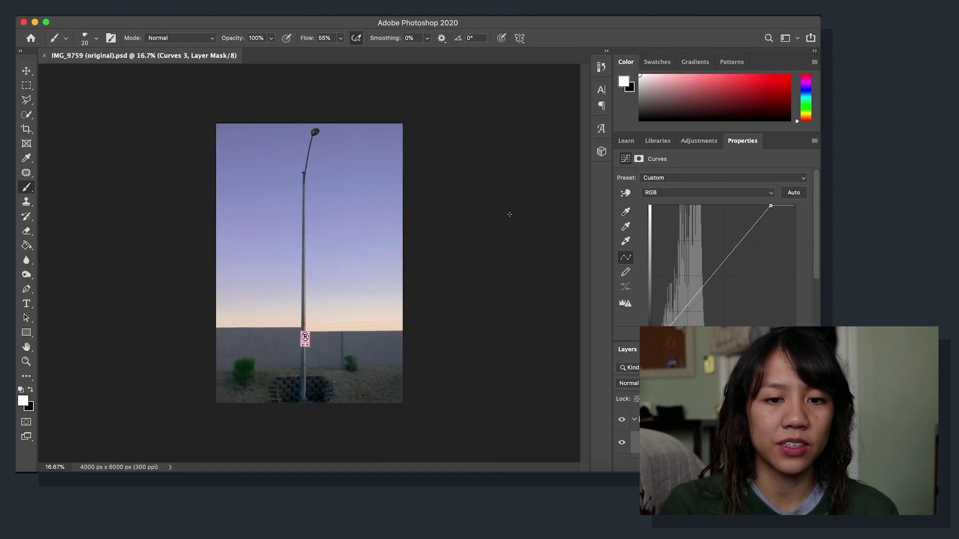
Examine the street lamp photo closely, from the lamp head down to the sign, wall and ground.
scroll(309, 271, up, 6)
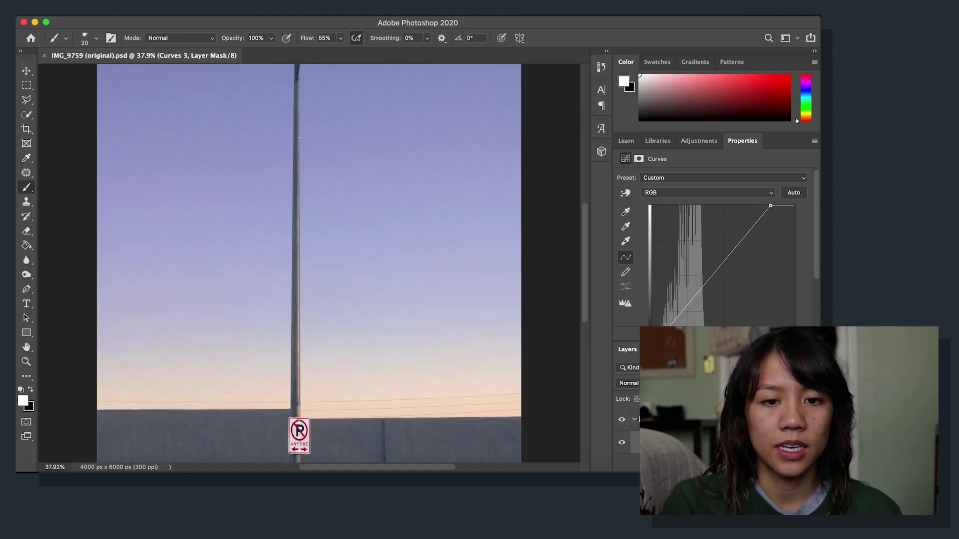
scroll(293, 142, up, 10)
scroll(293, 141, left, 3)
scroll(294, 141, down, 3)
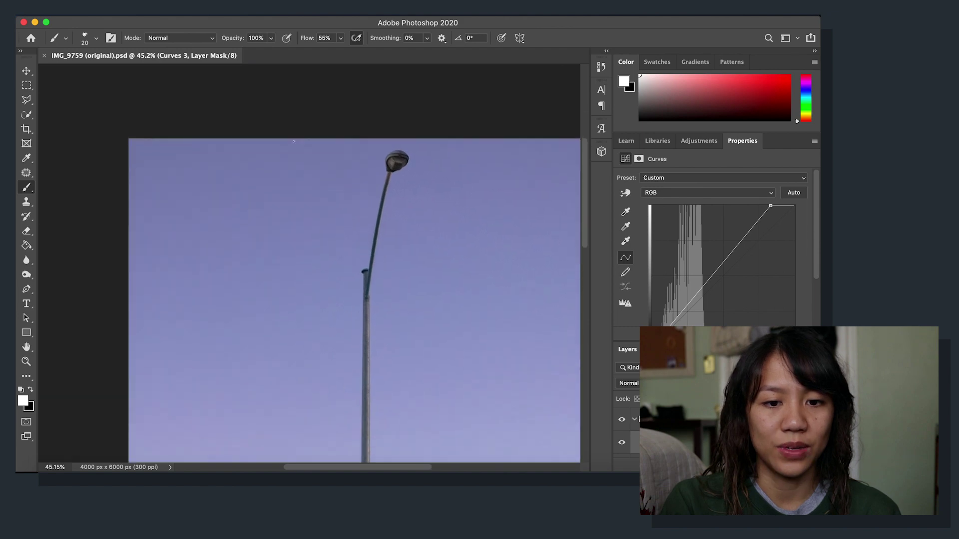
scroll(293, 141, down, 3)
scroll(294, 142, down, 5)
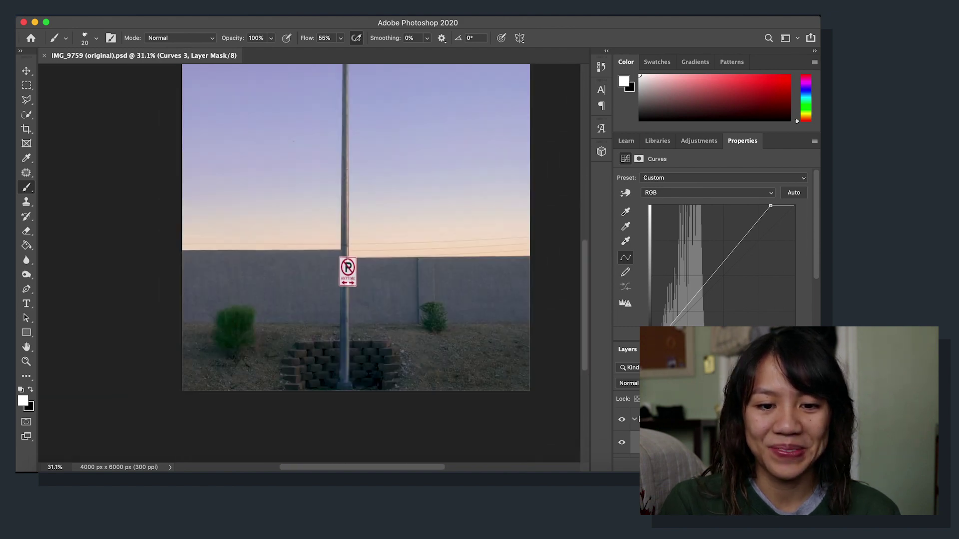
scroll(309, 263, down, 3)
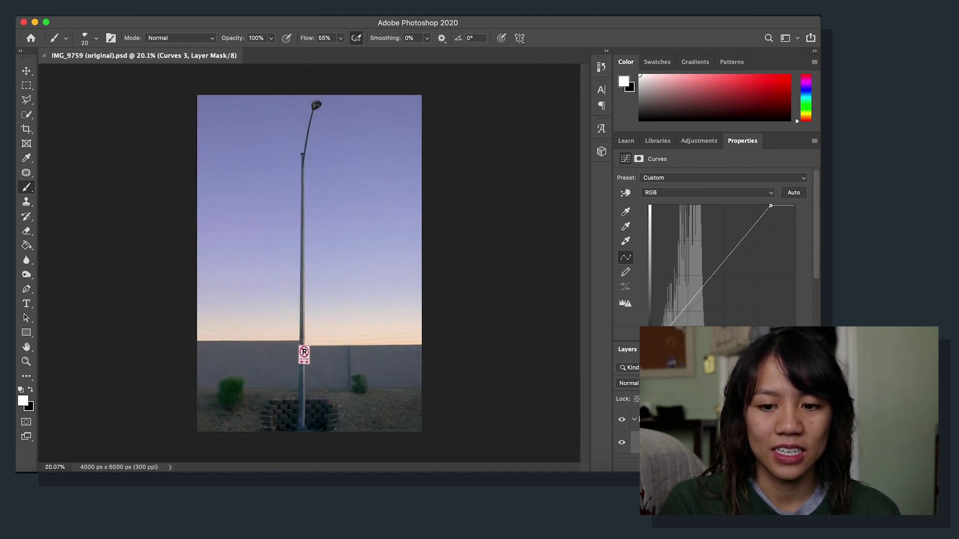
Toggle the visibility of the top edit group repeatedly to compare the edited photo with the original.
click(622, 421)
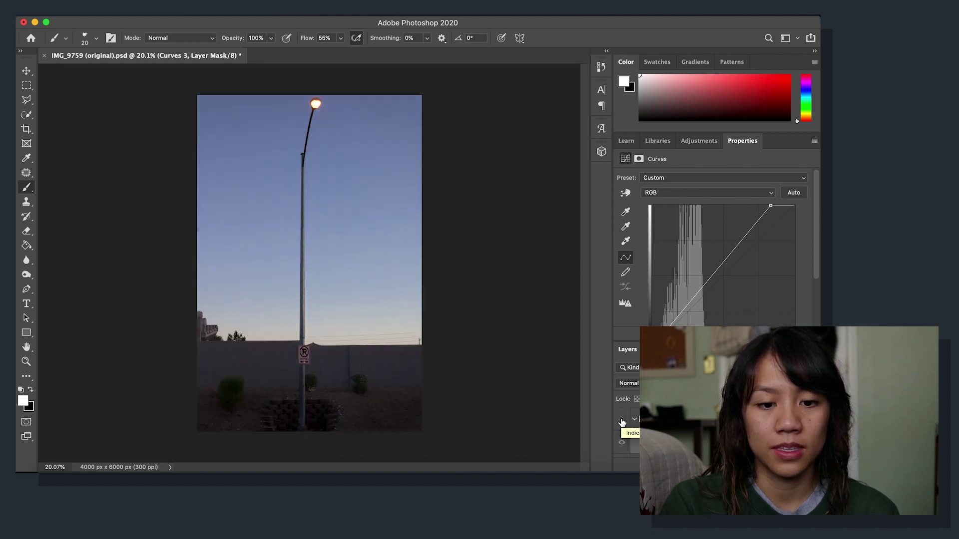
click(622, 421)
click(621, 421)
click(622, 421)
click(621, 421)
click(622, 421)
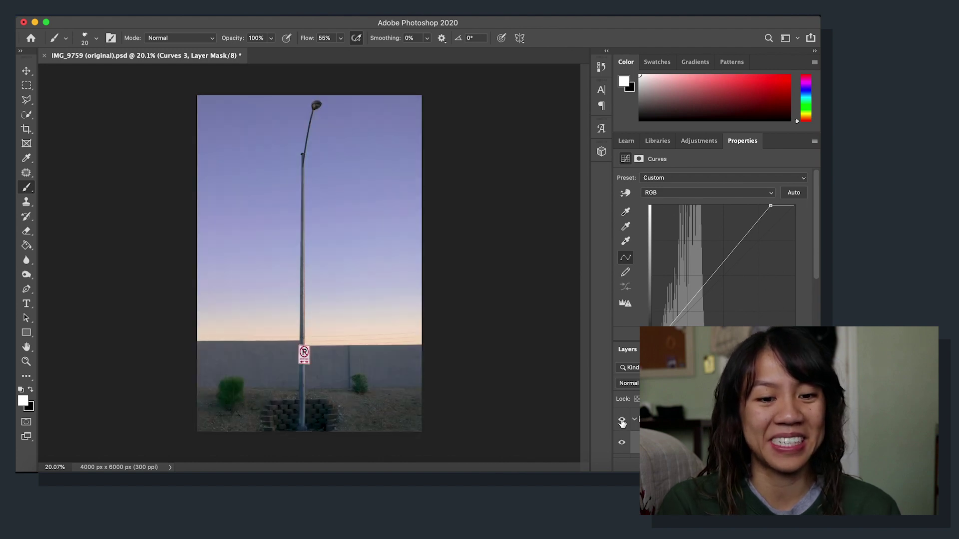
click(622, 421)
click(622, 421)
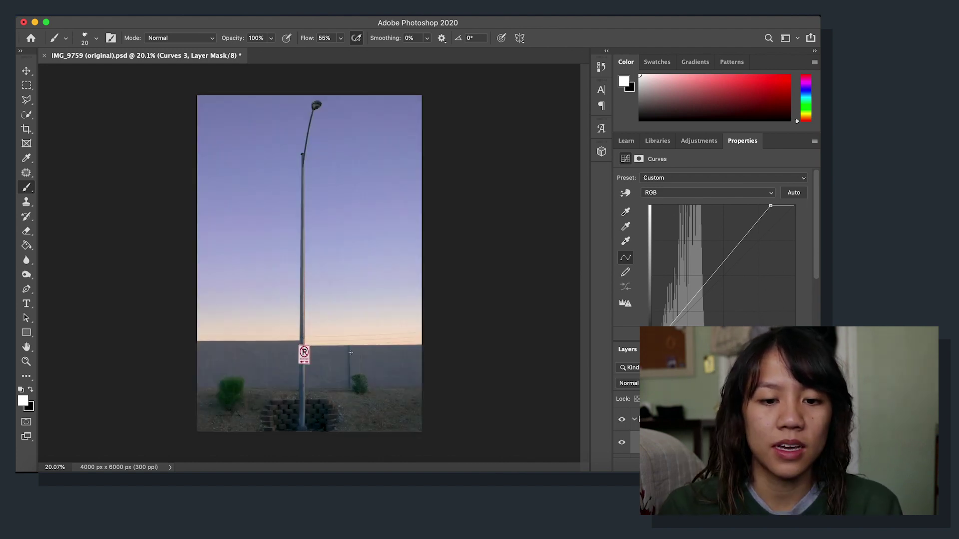
Inspect the bushes and the ground beside the no-parking sign, and compare the whole photo with the edit group hidden and shown.
scroll(351, 353, up, 5)
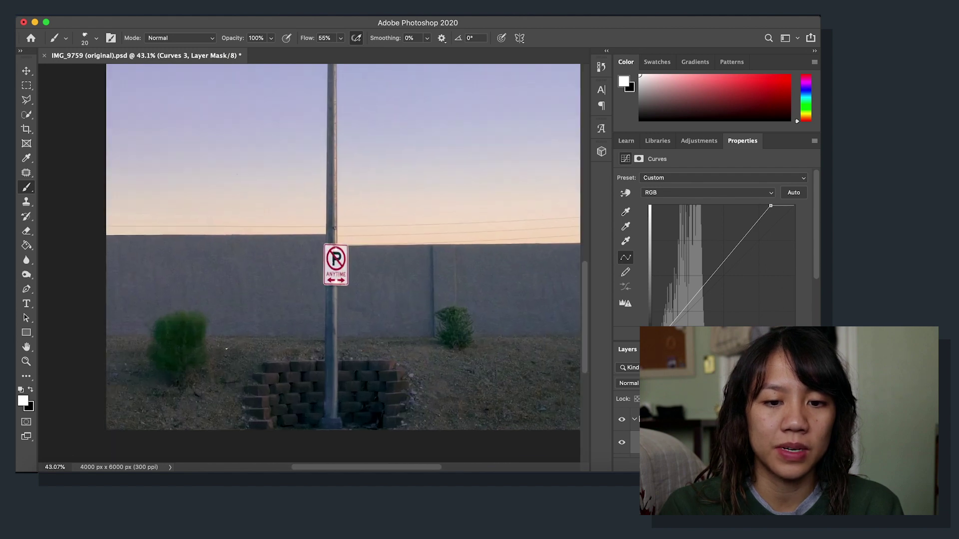
scroll(226, 349, up, 4)
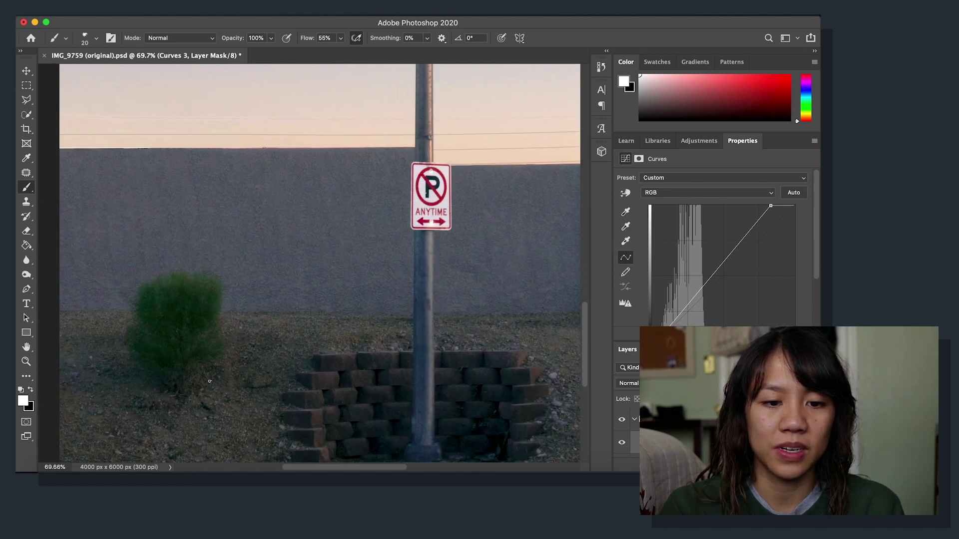
scroll(209, 381, down, 4)
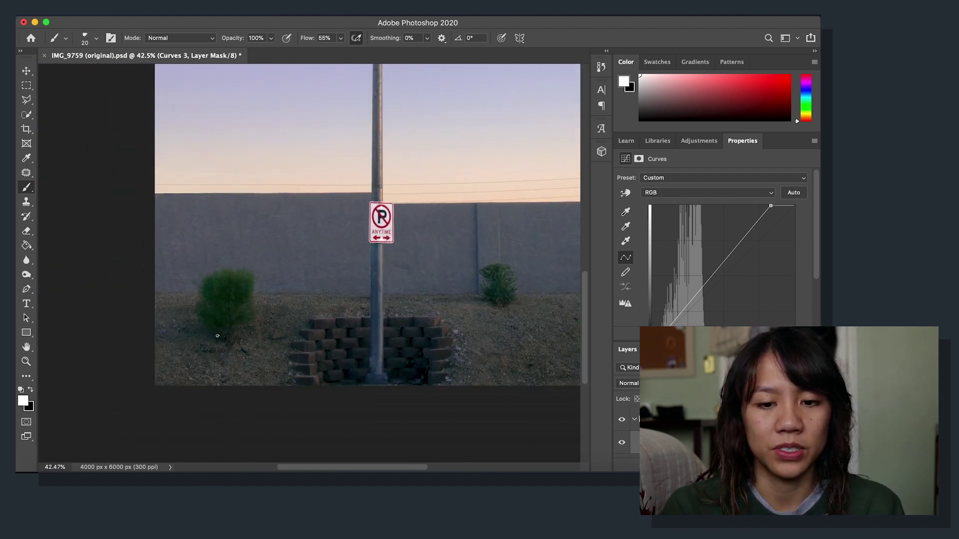
scroll(217, 335, up, 10)
scroll(217, 336, down, 6)
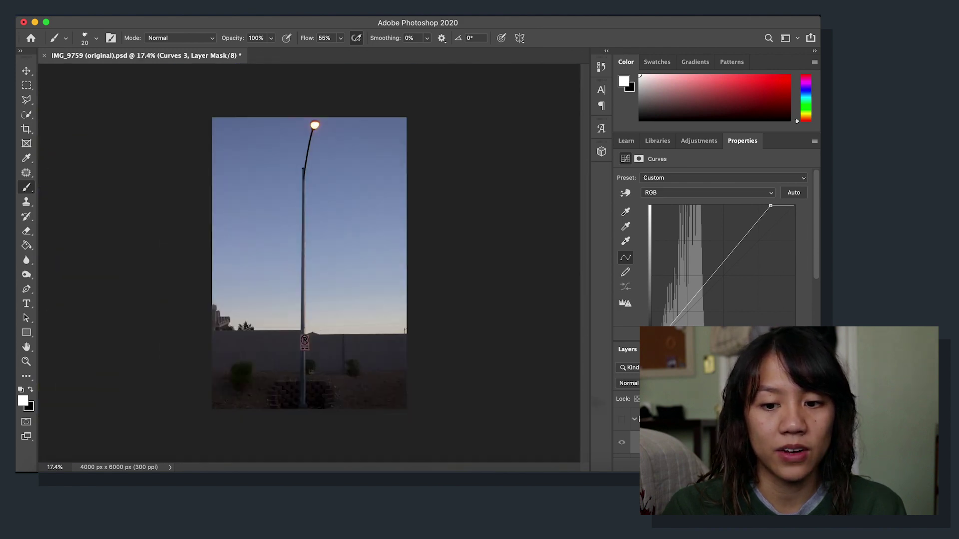
click(622, 420)
click(622, 420)
click(622, 420)
Compare the lamp head up close with the edits hidden and shown, and return to the full photo.
scroll(320, 108, up, 6)
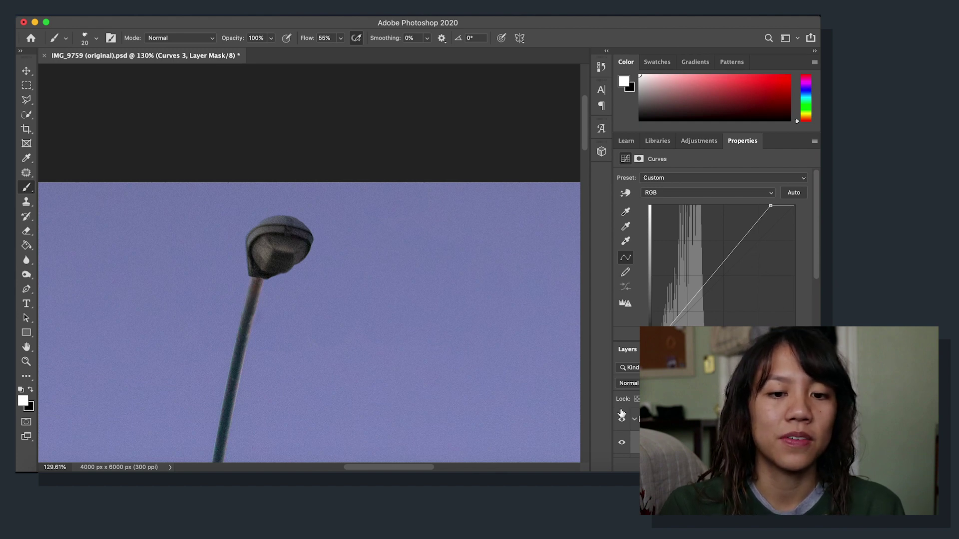
alt+click(621, 421)
alt+click(621, 421)
alt+click(621, 421)
alt+click(621, 421)
scroll(396, 323, down, 5)
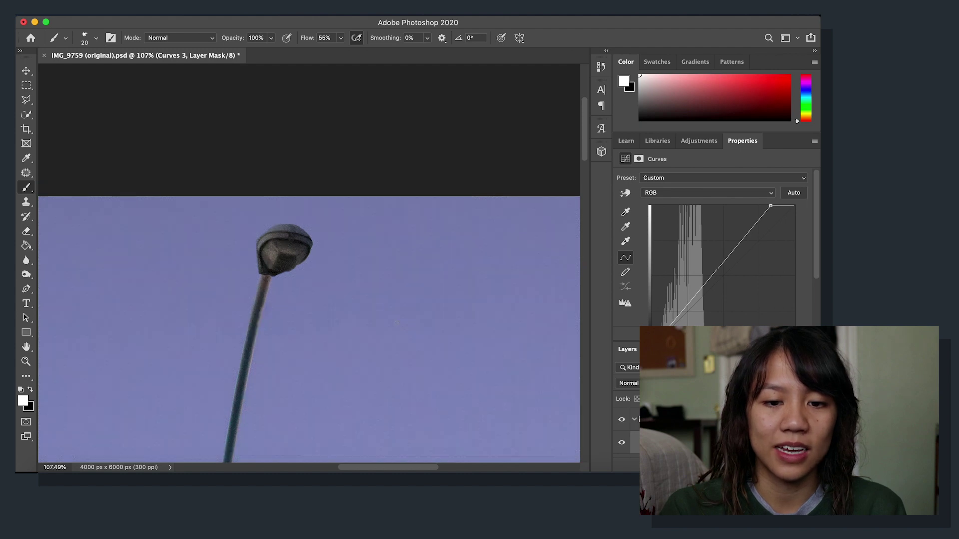
scroll(396, 323, down, 3)
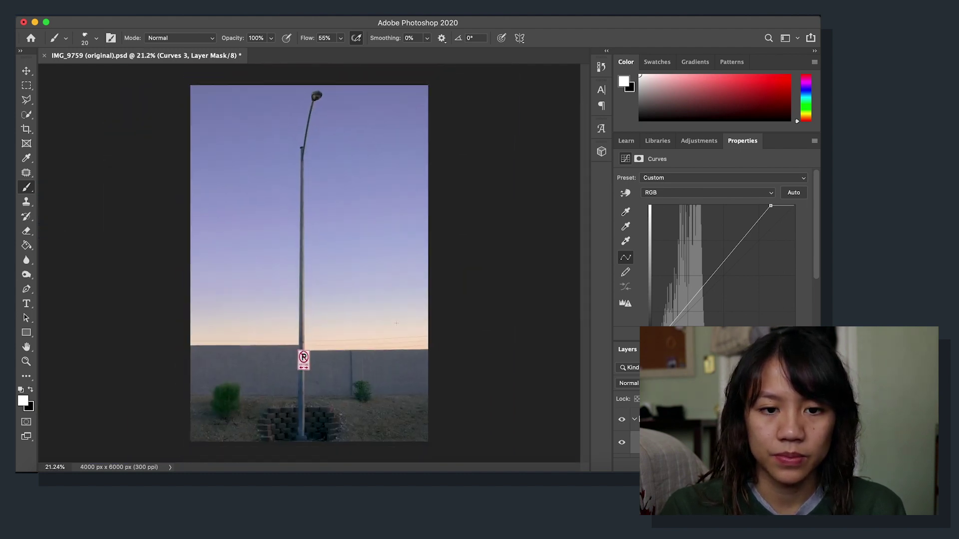
Open IMG_9768 (original).psd from the ASSIGN. 1 folder.
key(super+Tab)
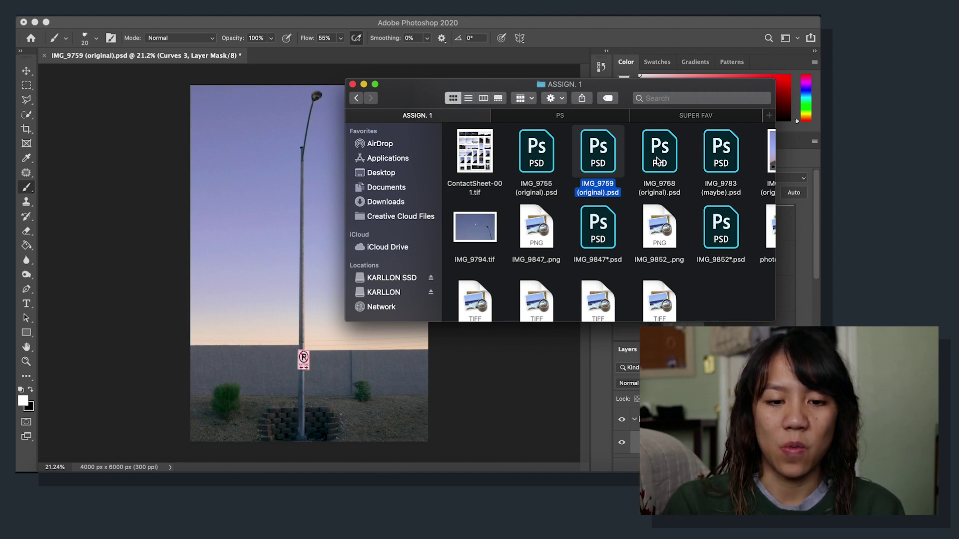
double_click(657, 161)
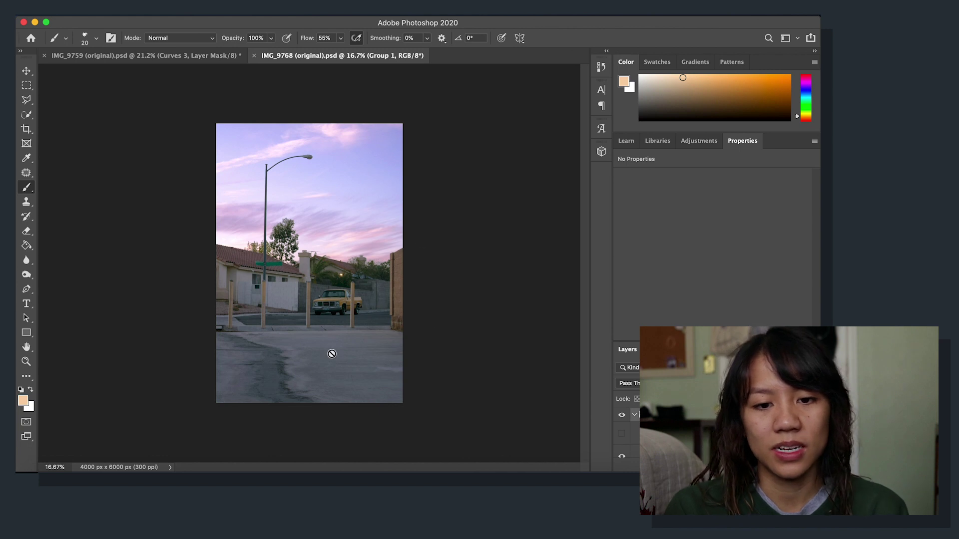
click(373, 260)
key(Return)
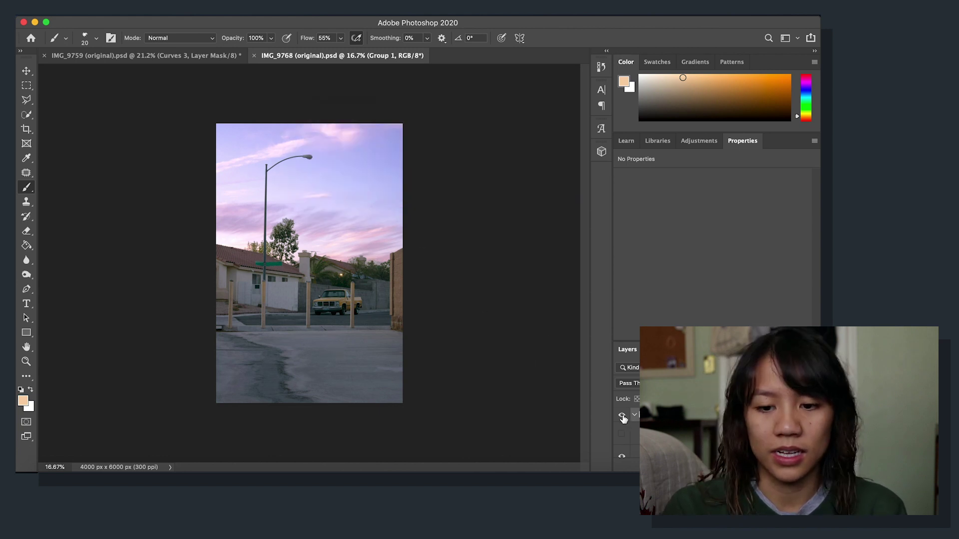
Toggle Group 1's visibility to compare the street photo before and after editing, and examine the sky and the lamp.
click(622, 416)
click(622, 417)
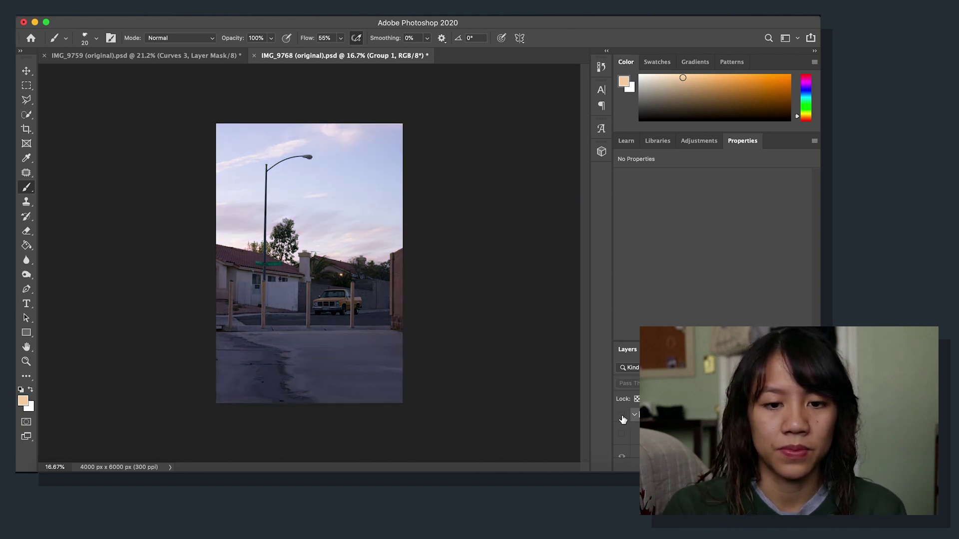
click(623, 417)
click(622, 417)
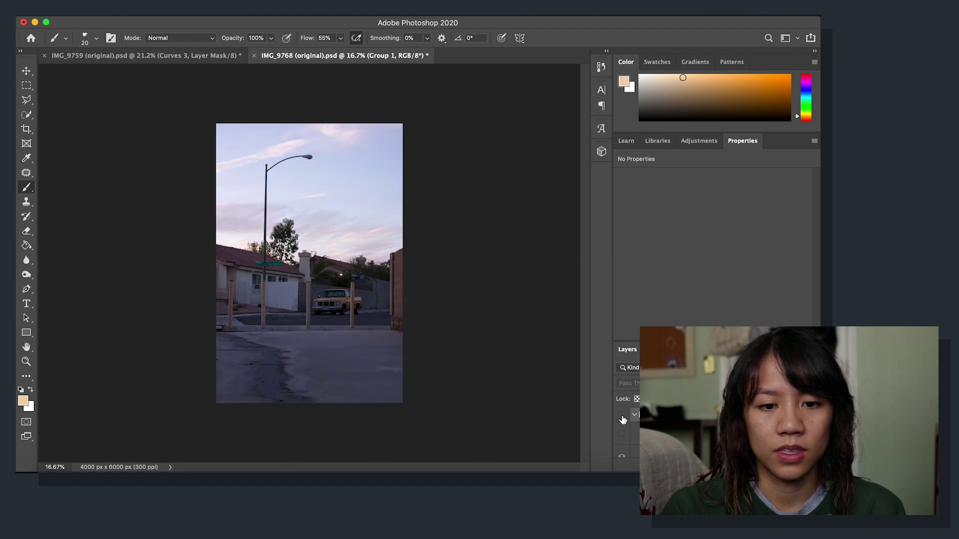
click(622, 417)
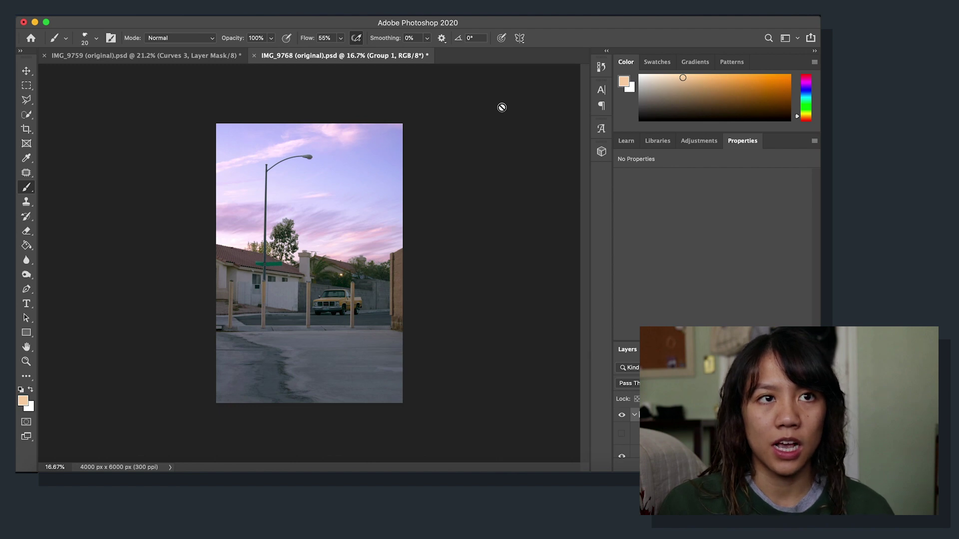
scroll(320, 186, up, 5)
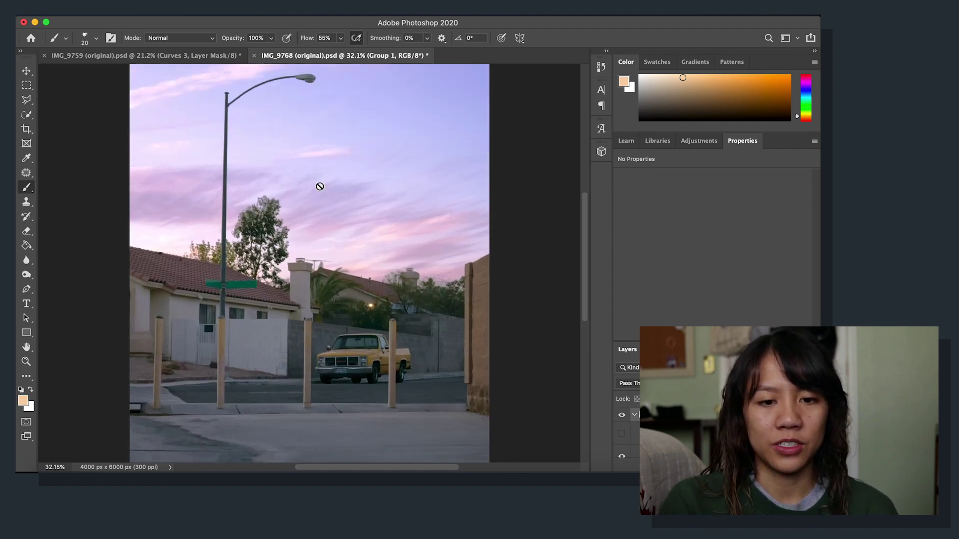
scroll(319, 186, up, 2)
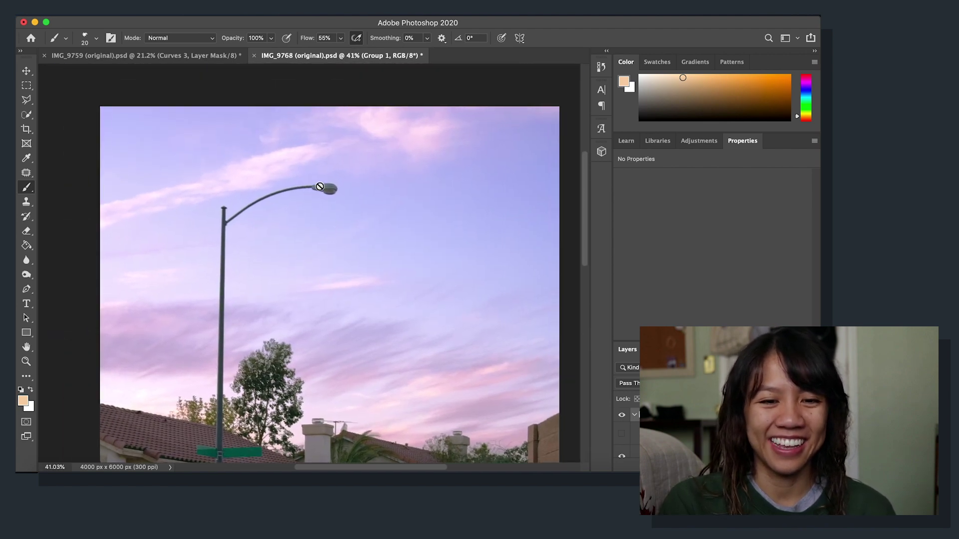
scroll(283, 269, down, 4)
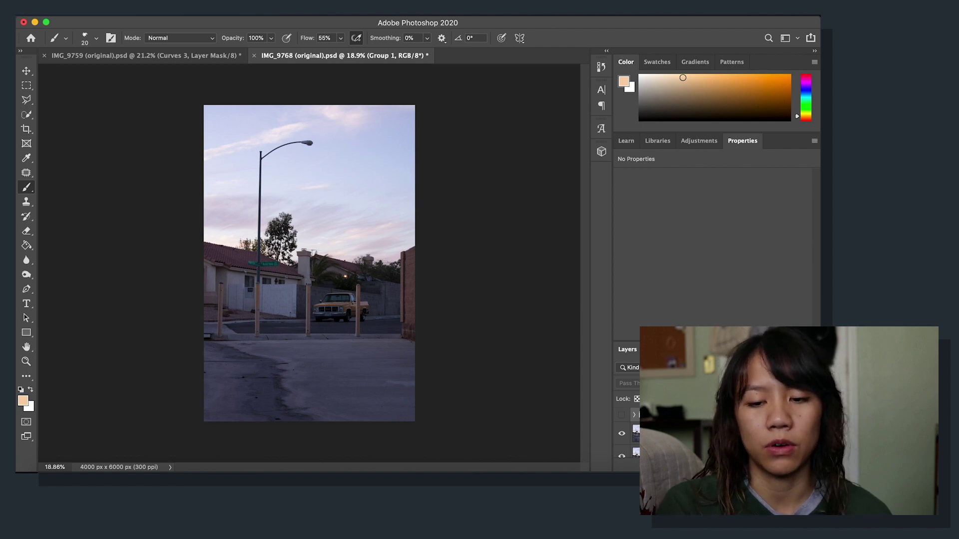
Add a Curves adjustment layer to the unedited street photo.
scroll(292, 233, up, 5)
scroll(291, 233, left, 2)
scroll(293, 234, up, 10)
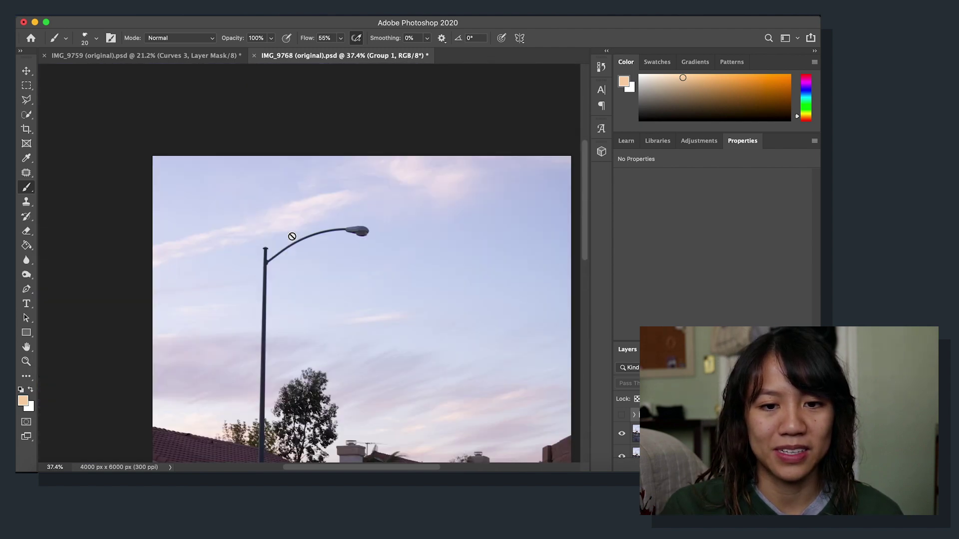
scroll(292, 236, down, 5)
scroll(292, 236, right, 1)
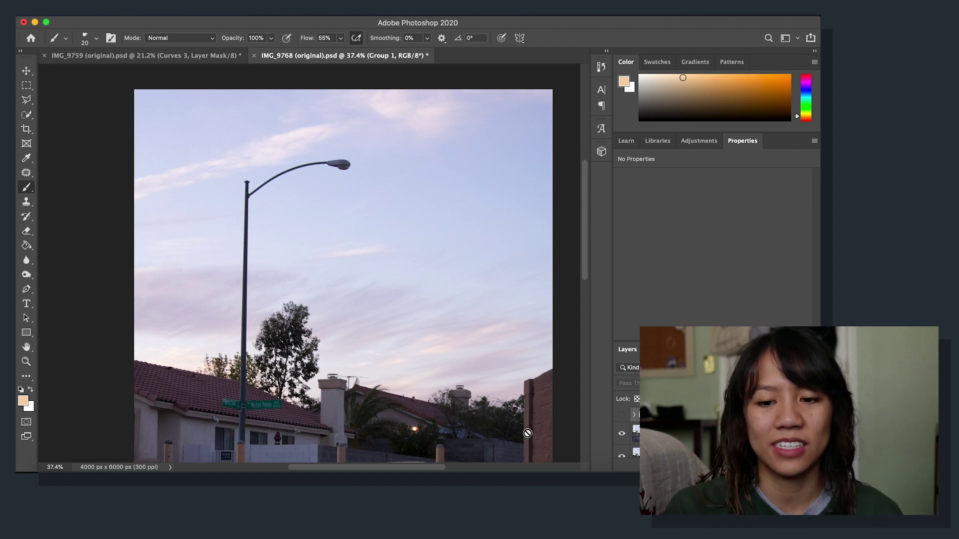
click(702, 142)
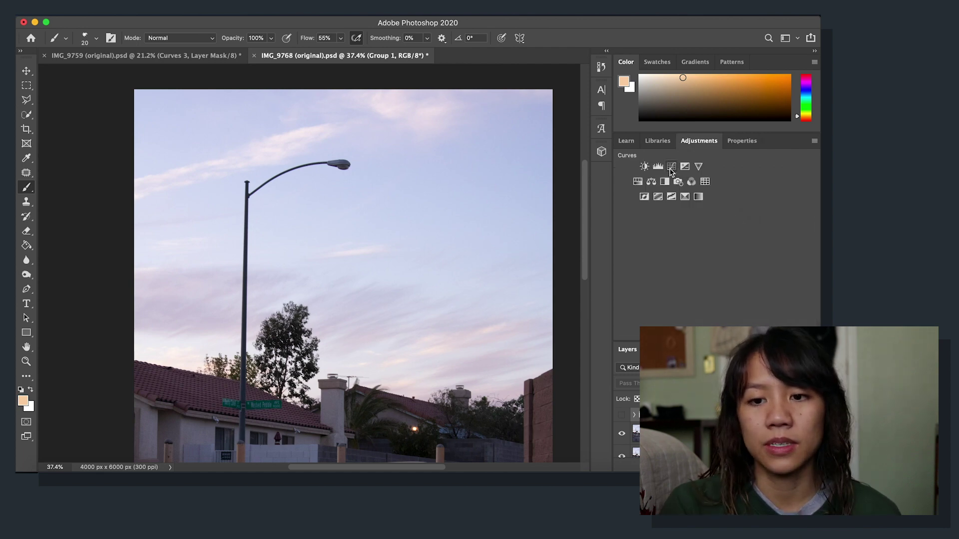
click(671, 170)
Set the curve's black point input to 9 and its white point input to 247.
scroll(637, 292, down, 3)
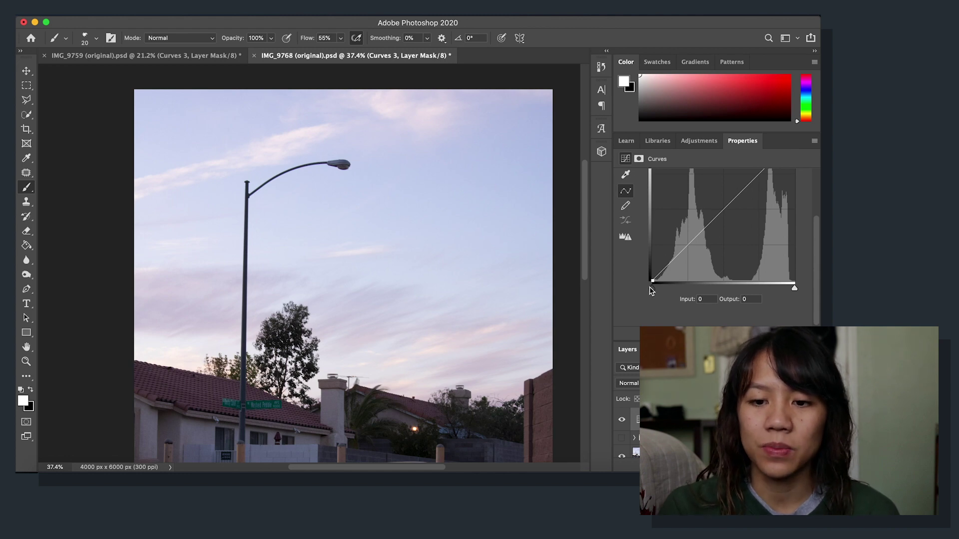
drag(650, 287, 657, 291)
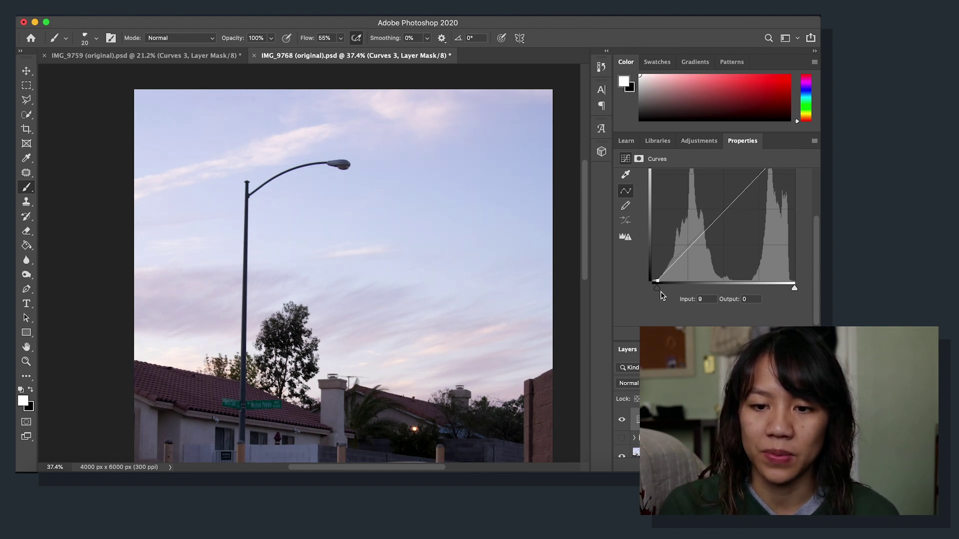
drag(794, 289, 791, 289)
Examine the curve adjustment's effect on the sky, houses, truck and driveway.
scroll(343, 263, down, 5)
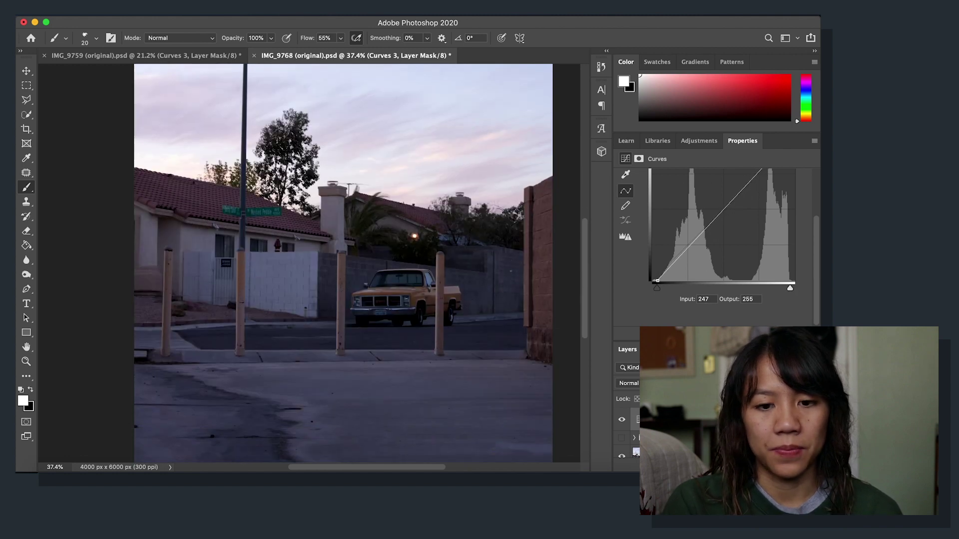
scroll(343, 263, up, 5)
scroll(343, 263, down, 5)
scroll(343, 263, up, 4)
scroll(344, 263, up, 4)
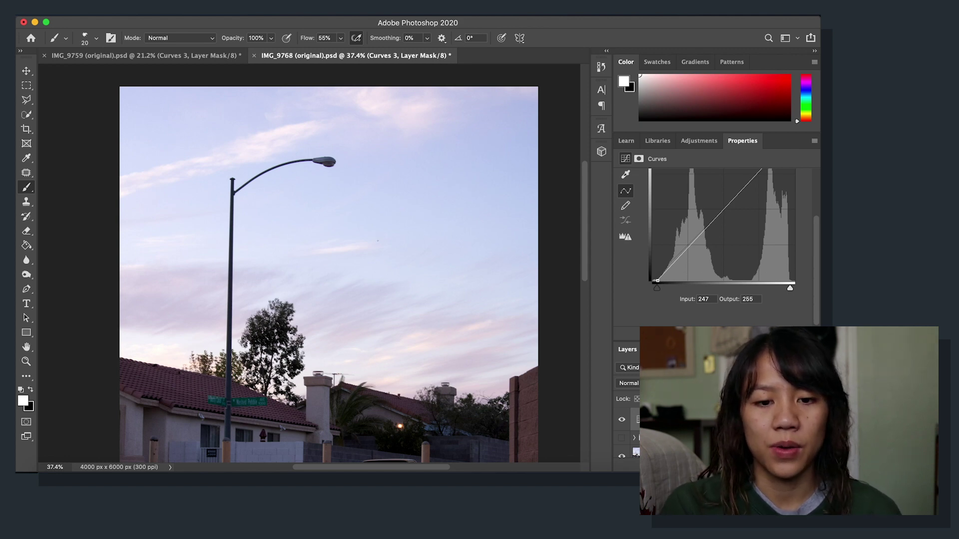
scroll(378, 242, up, 1)
scroll(343, 273, down, 10)
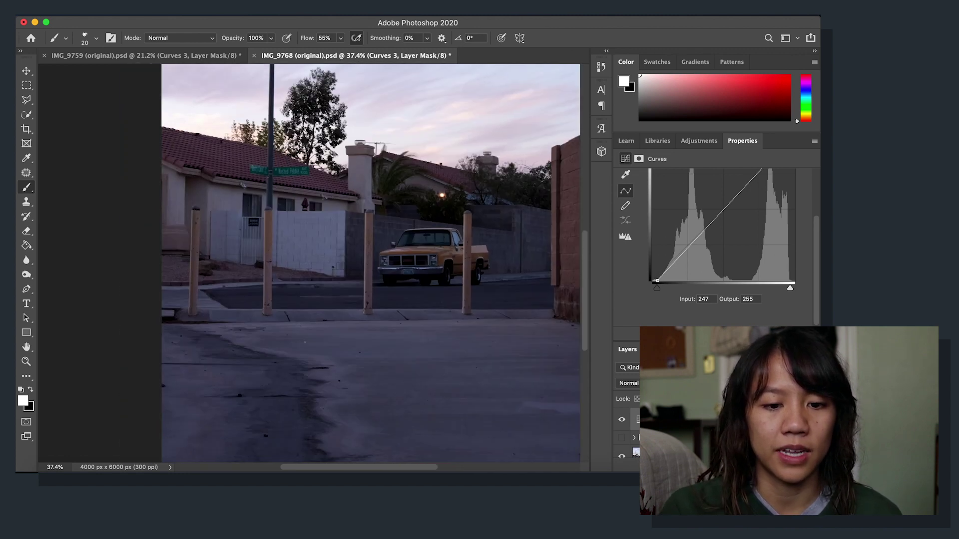
scroll(351, 264, up, 10)
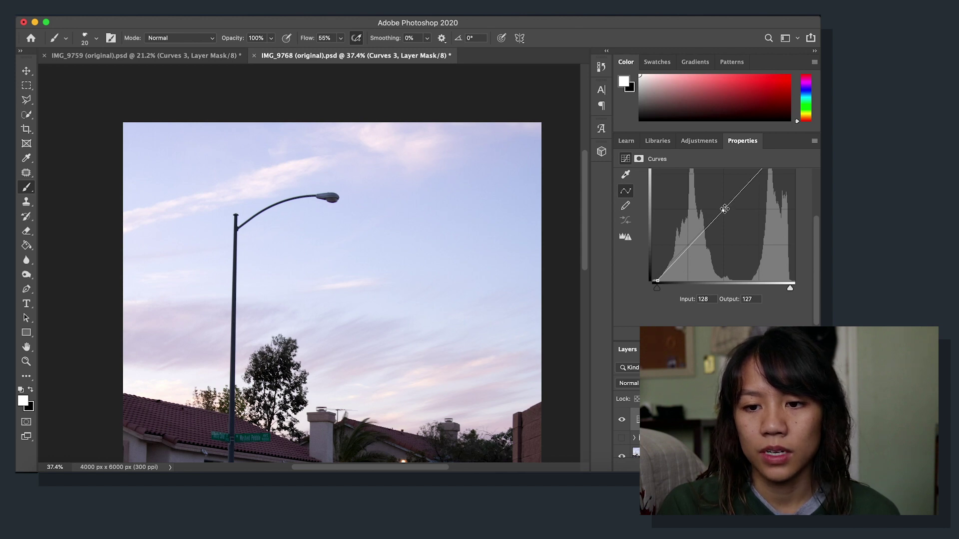
Add a midtone point at input 128 on the RGB curve and raise it to brighten the photo.
click(724, 211)
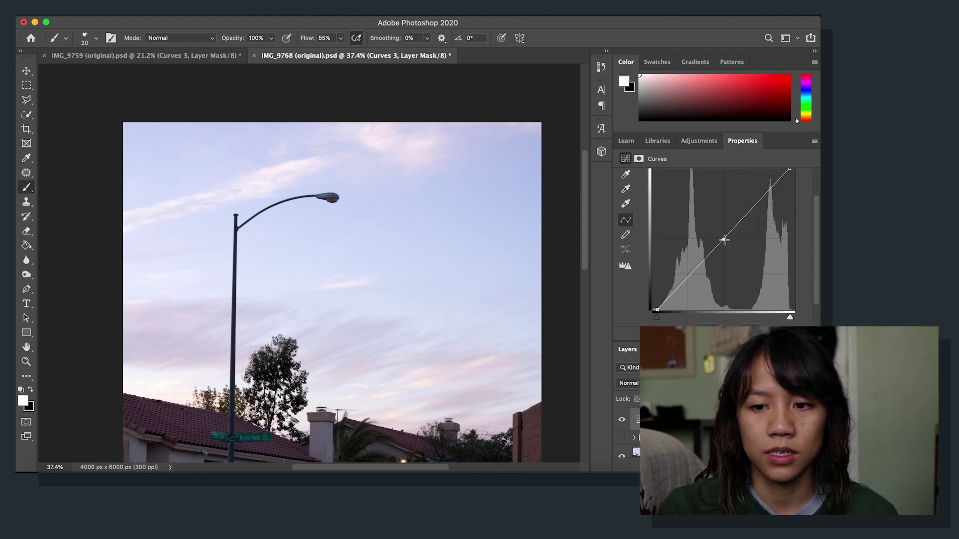
drag(724, 235, 725, 216)
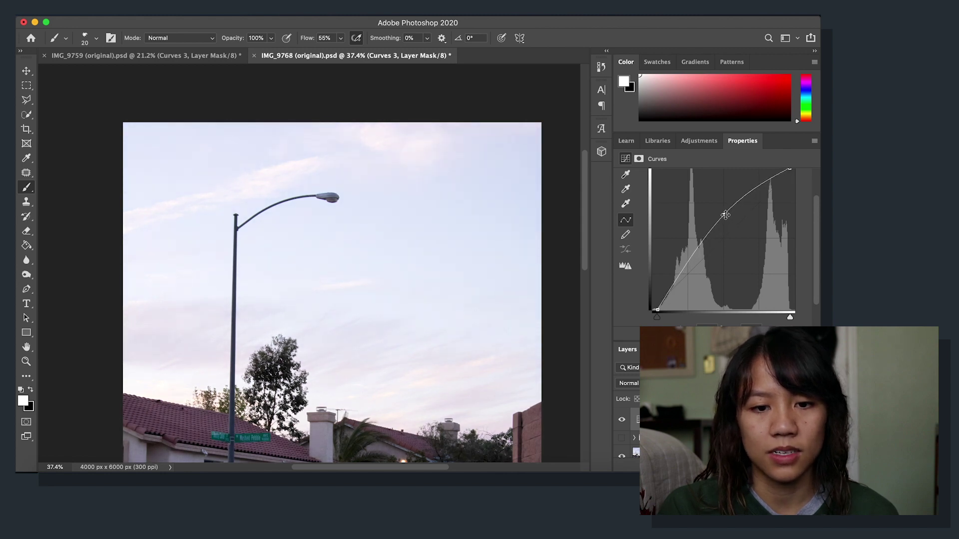
scroll(423, 302, down, 10)
scroll(423, 302, up, 5)
scroll(423, 302, up, 5)
scroll(423, 302, down, 1)
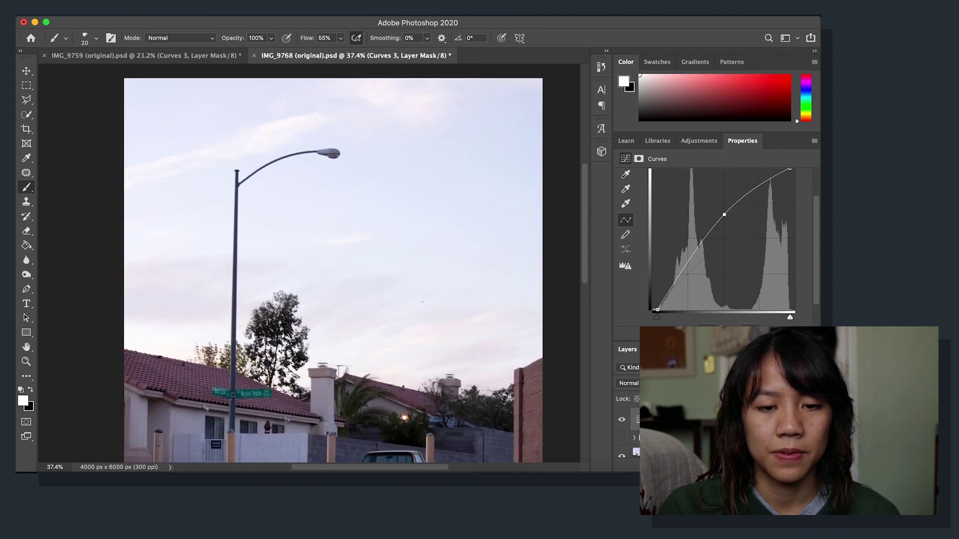
Add a highlight point at input 193, output 211 and a shadow point at input 62, output 101 on the RGB curve.
mouse_move(757, 191)
mouse_down()
mouse_move(755, 182)
mouse_move(761, 207)
mouse_move(759, 192)
mouse_up()
scroll(720, 266, down, 2)
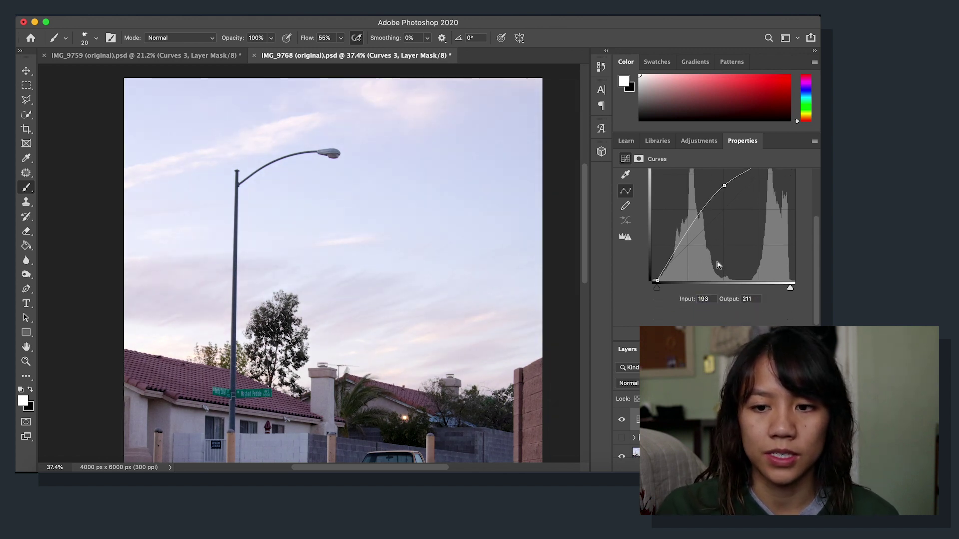
drag(685, 238, 688, 224)
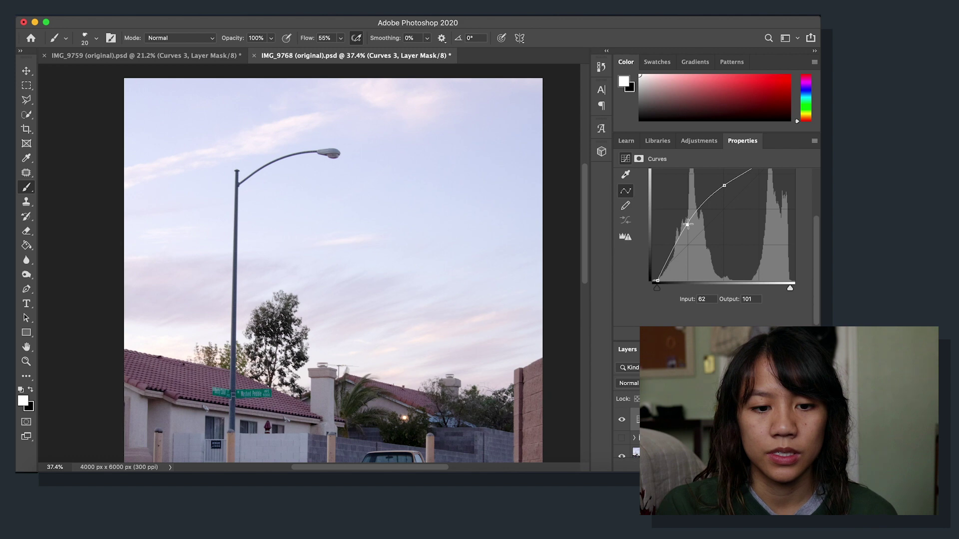
scroll(688, 224, up, 3)
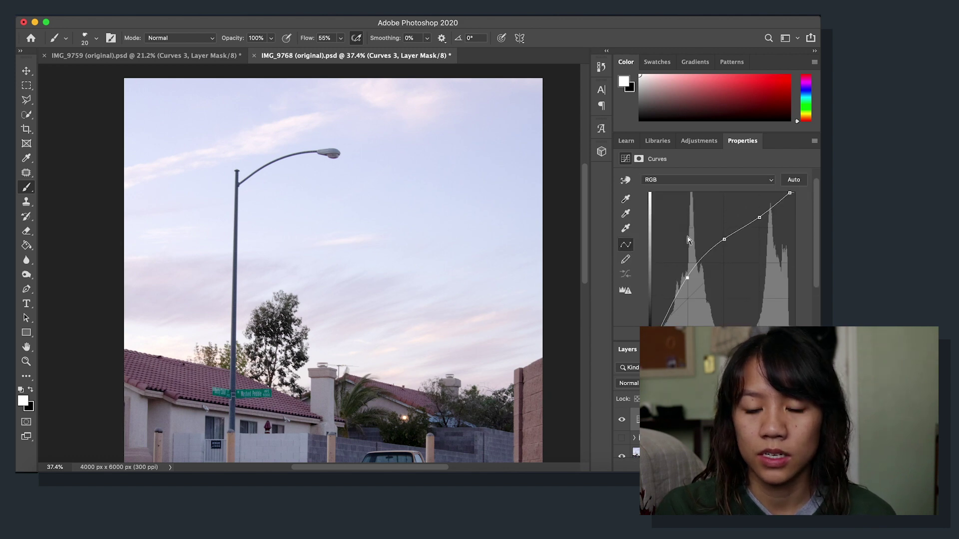
scroll(320, 269, down, 10)
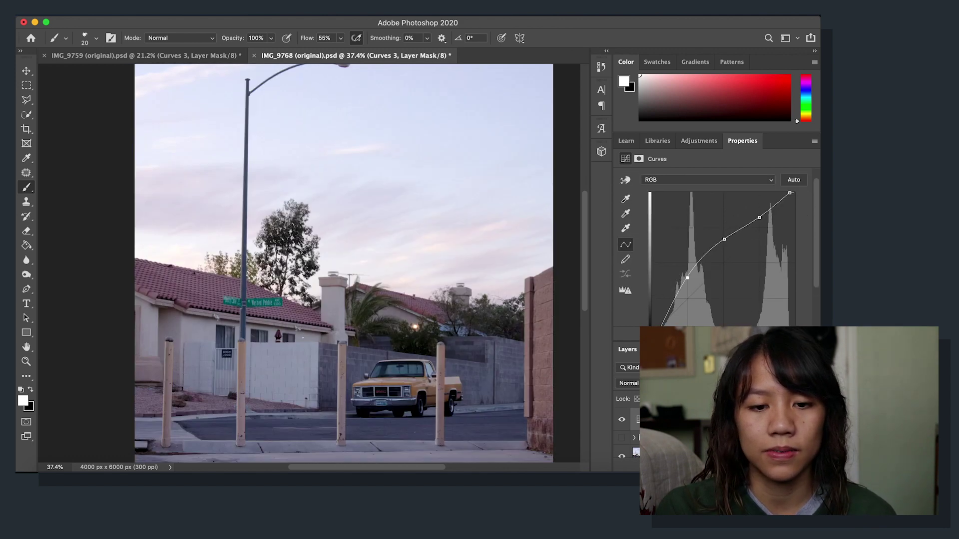
scroll(319, 263, up, 10)
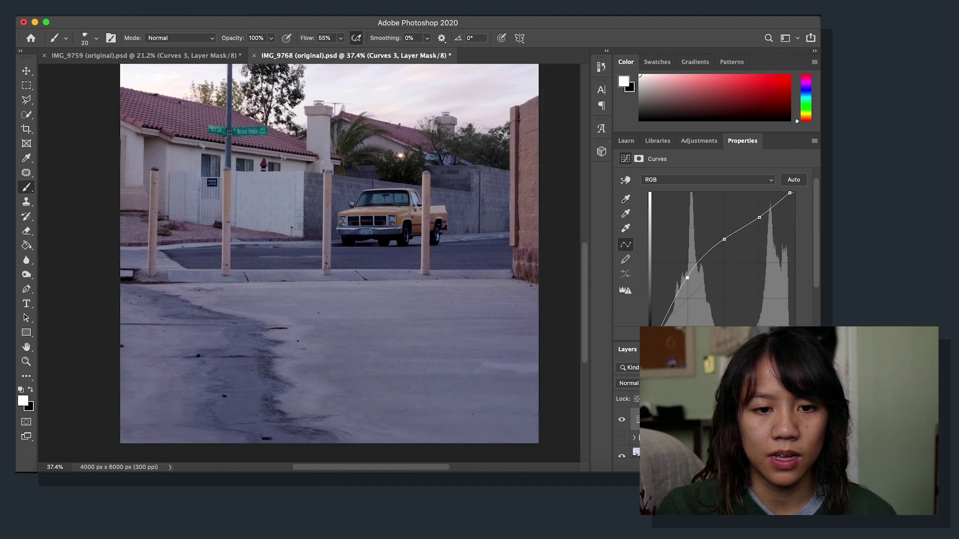
scroll(319, 263, down, 6)
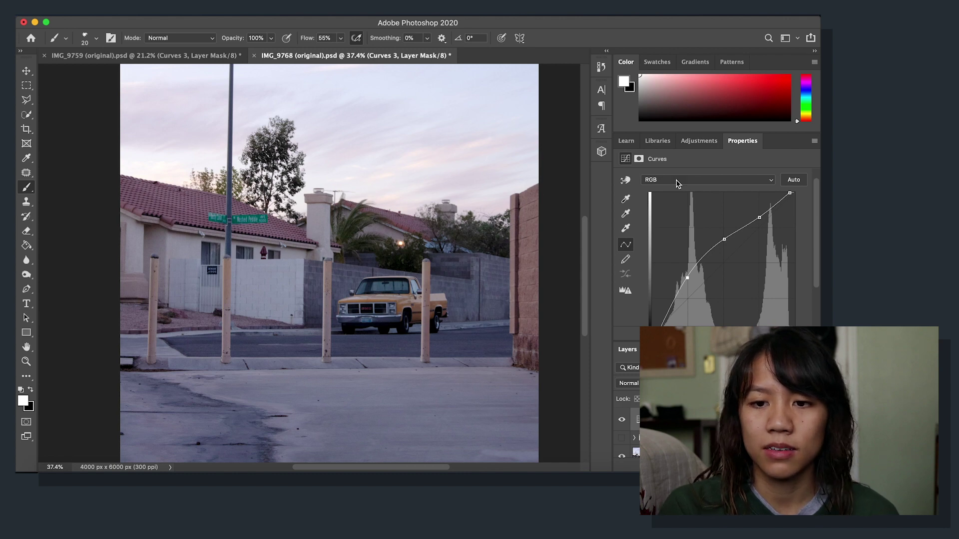
Set the black point input of the Red channel curve to 3.
click(700, 181)
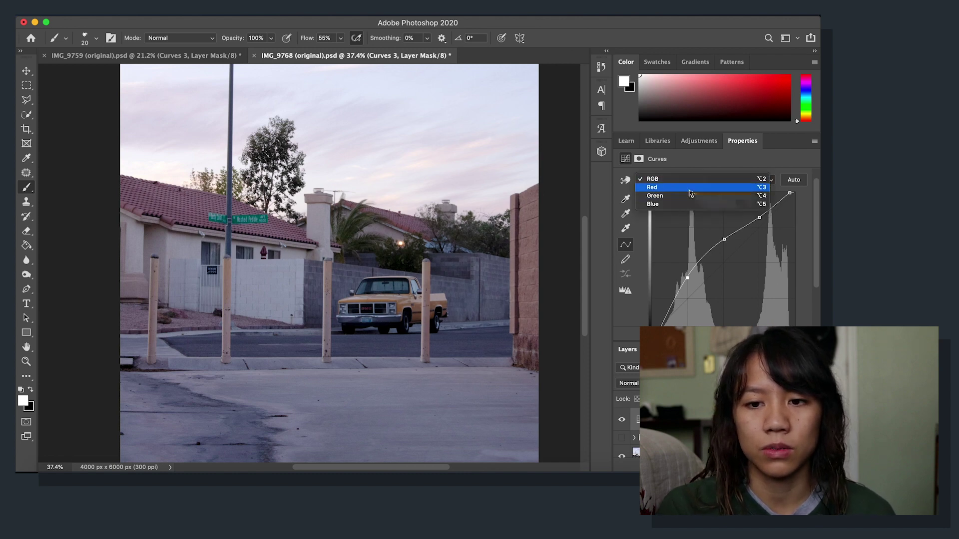
click(690, 188)
scroll(674, 237, down, 3)
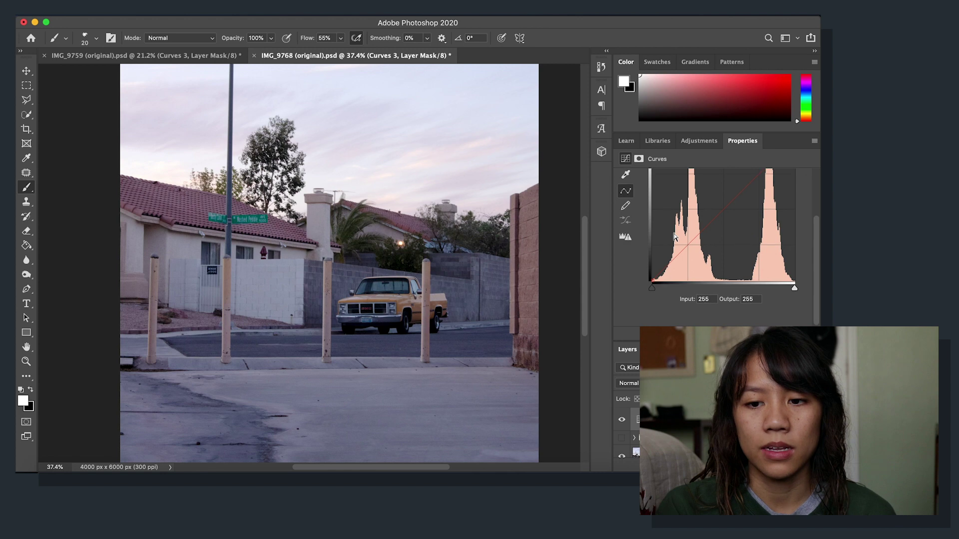
drag(652, 289, 657, 292)
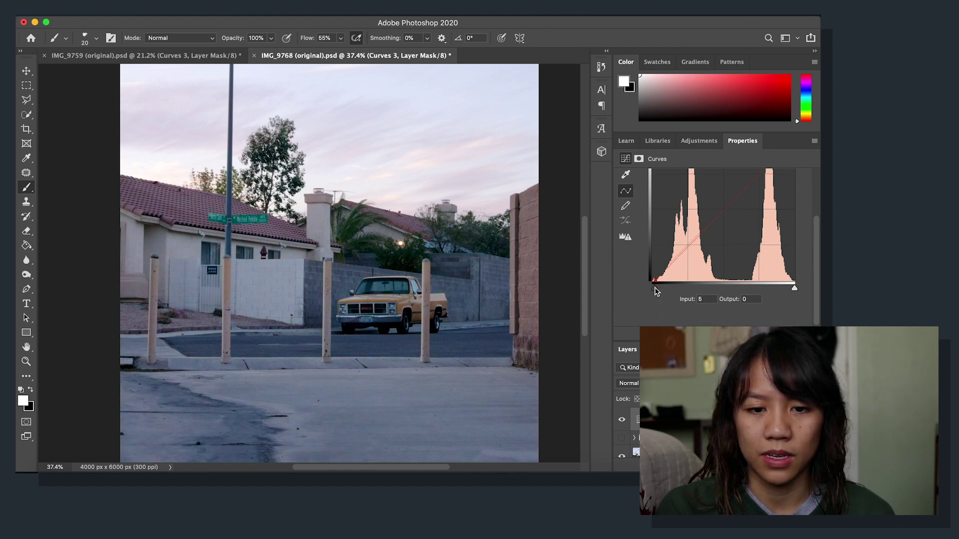
drag(656, 292, 657, 293)
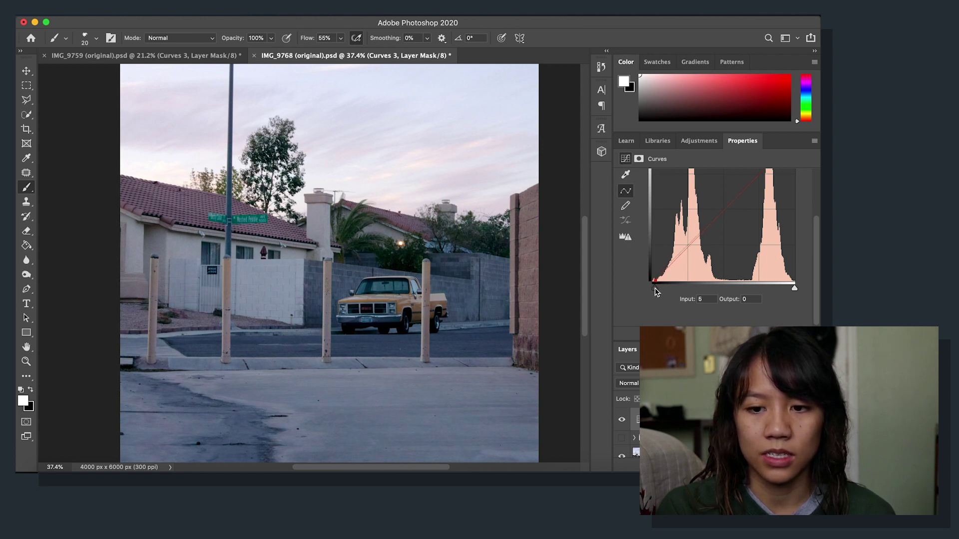
drag(657, 292, 656, 291)
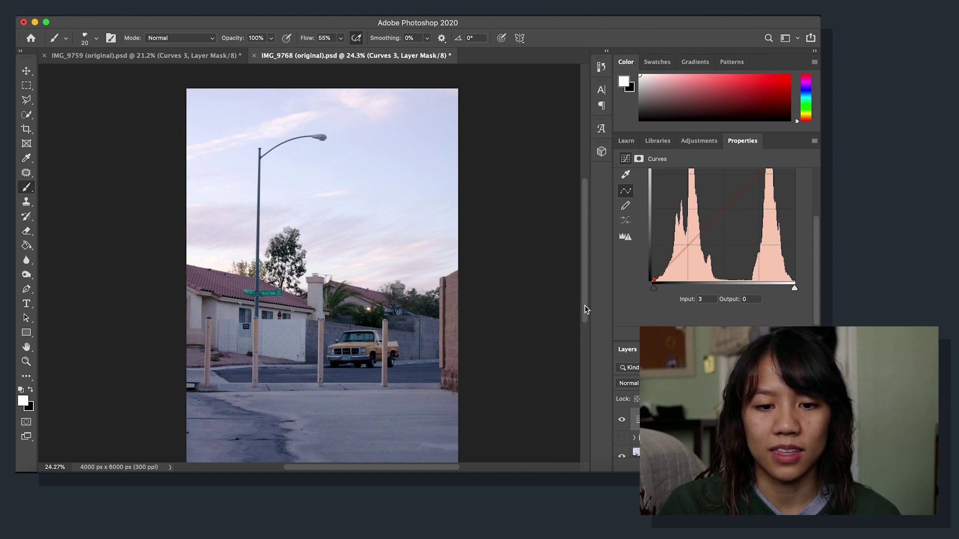
Examine the whole photo and the Red channel's curve and histogram to judge the shadow color.
scroll(413, 349, down, 5)
scroll(413, 348, up, 4)
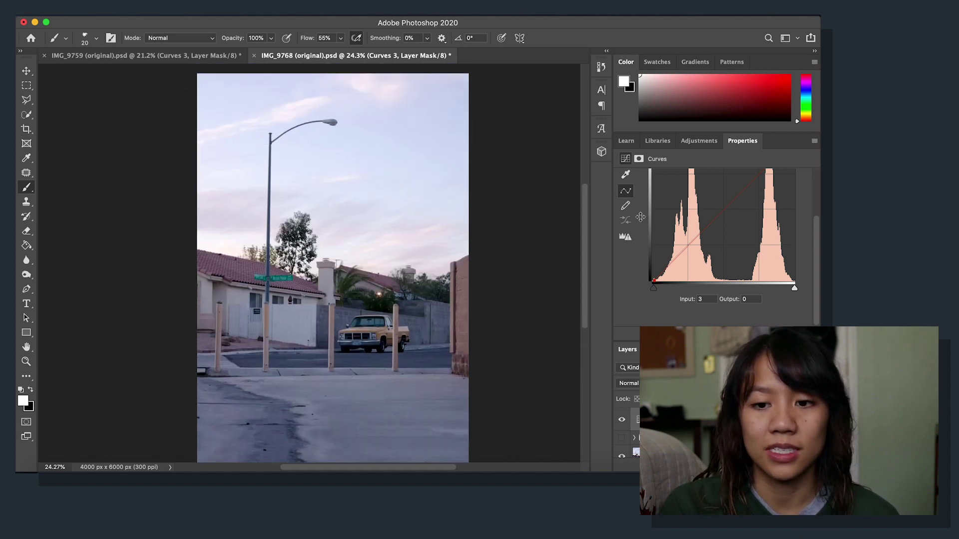
scroll(704, 210, up, 4)
scroll(704, 210, down, 3)
scroll(704, 210, up, 3)
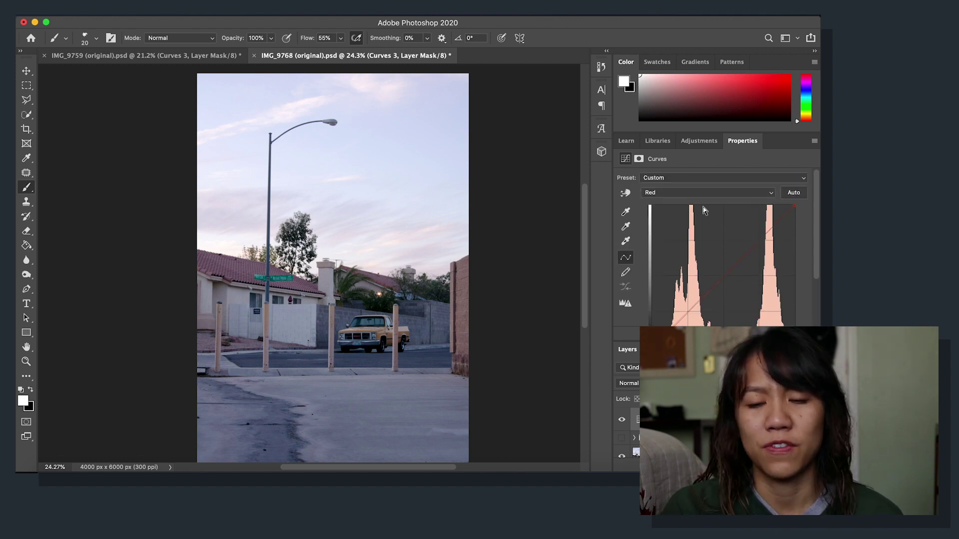
scroll(704, 209, down, 3)
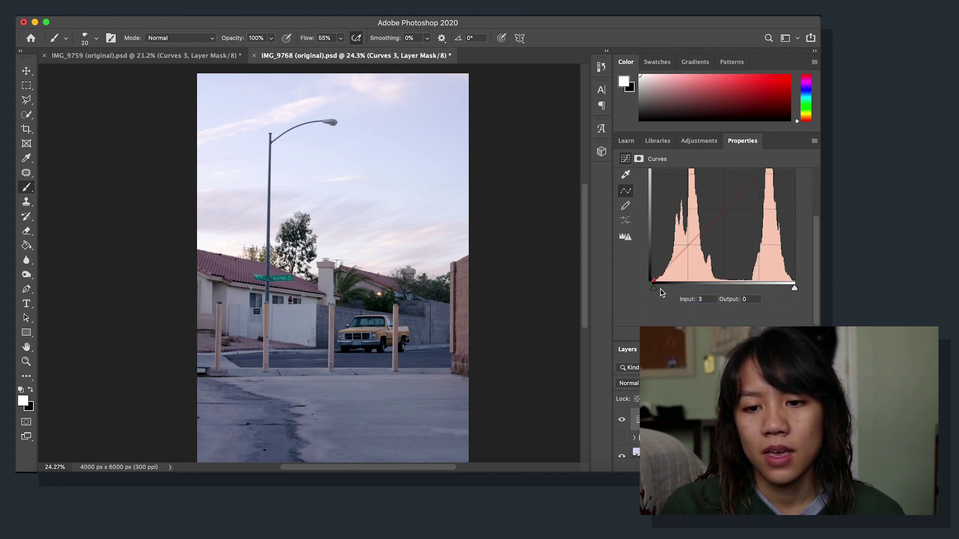
scroll(666, 267, up, 3)
scroll(667, 270, down, 3)
scroll(667, 269, up, 3)
scroll(670, 258, down, 3)
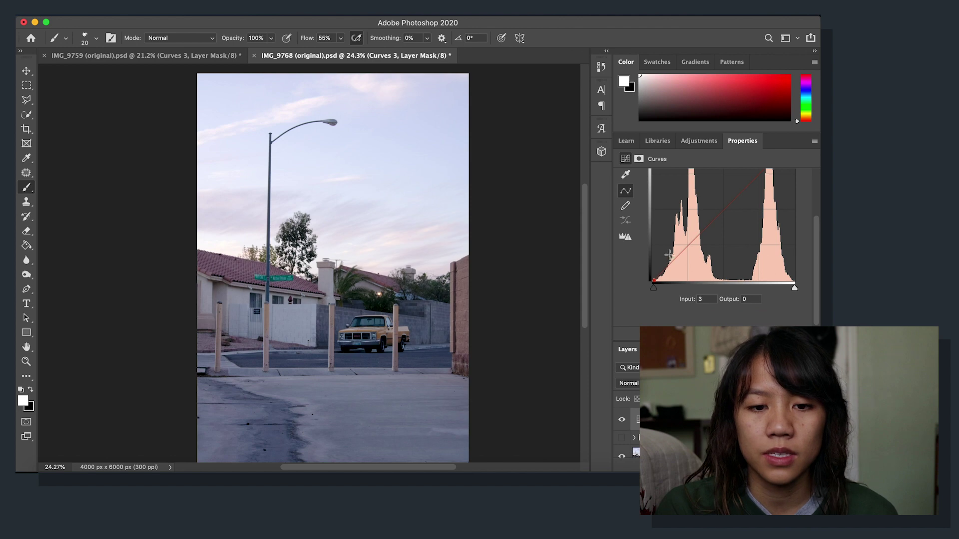
scroll(669, 258, up, 3)
scroll(669, 257, down, 2)
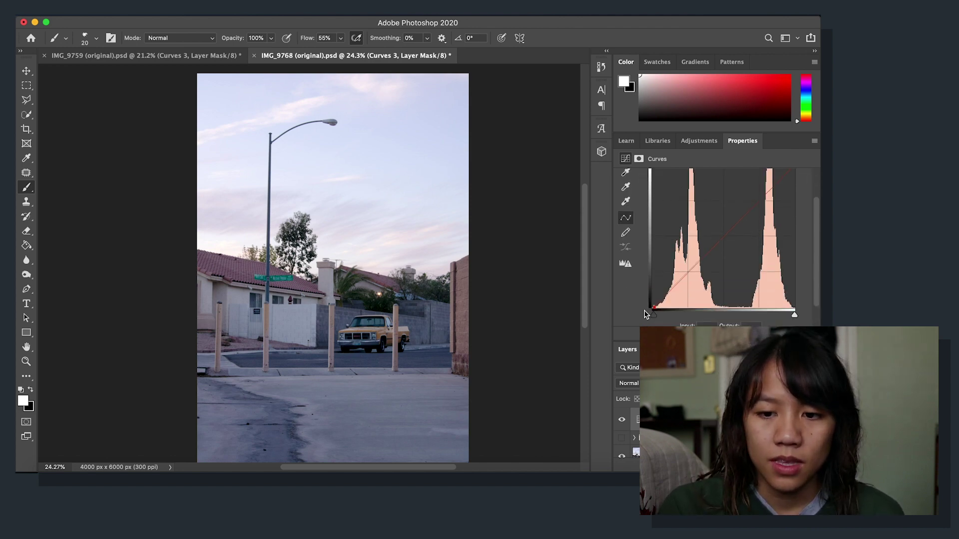
Readjust the Red channel's black point while checking the house and truck up close.
key(super+0)
scroll(309, 271, up, 5)
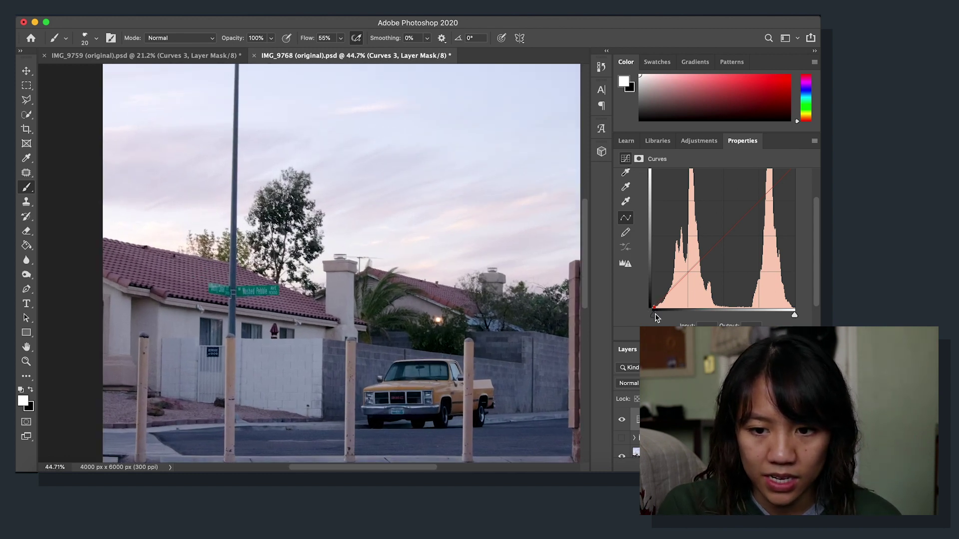
drag(651, 317, 655, 317)
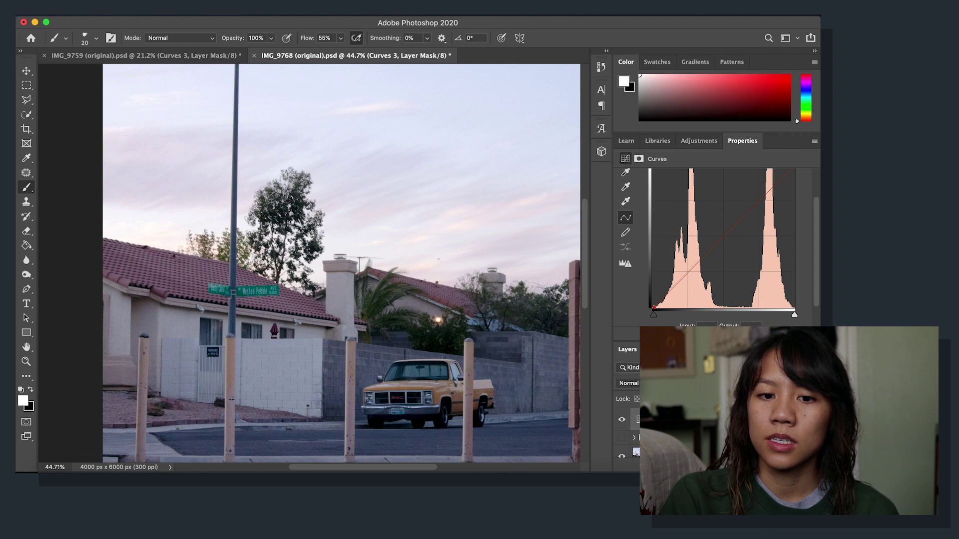
Set the black point input of the Green channel curve to 1.
scroll(747, 196, up, 2)
click(715, 195)
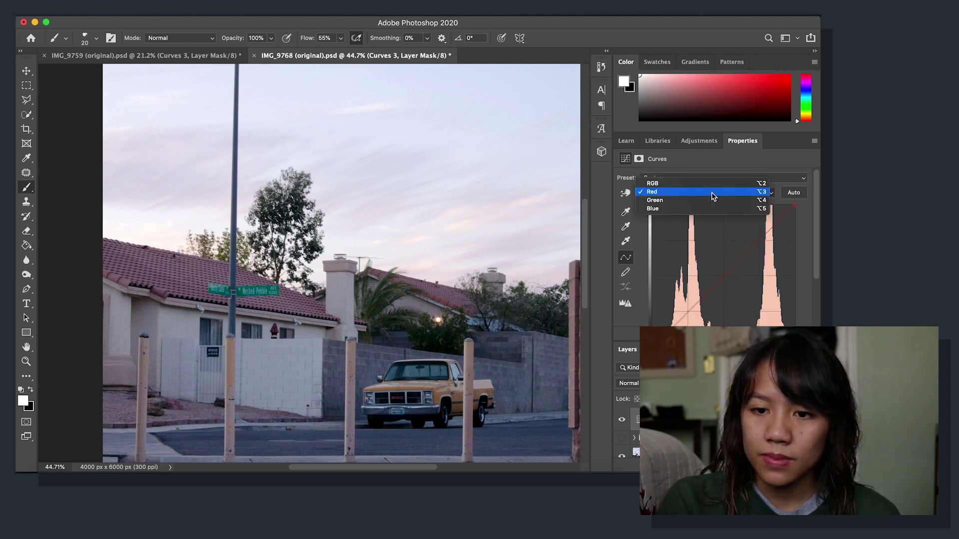
click(712, 200)
scroll(702, 222, down, 2)
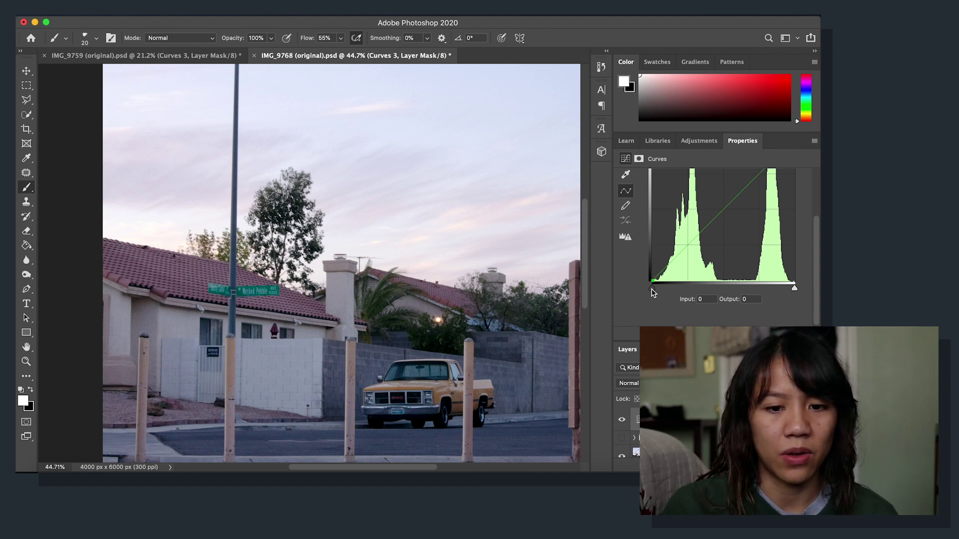
drag(652, 290, 653, 290)
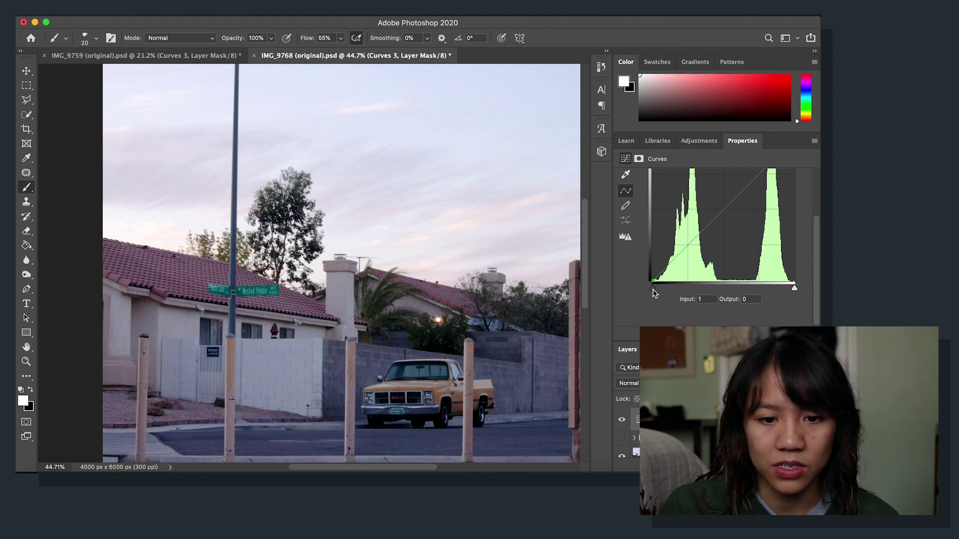
Set the black point input of the Blue channel curve to 12.
scroll(693, 188, up, 3)
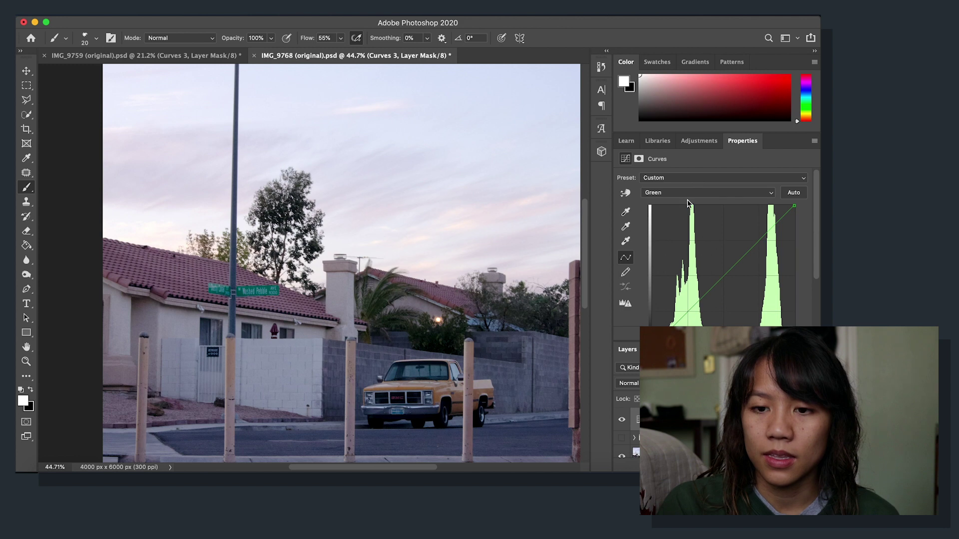
click(690, 193)
click(689, 200)
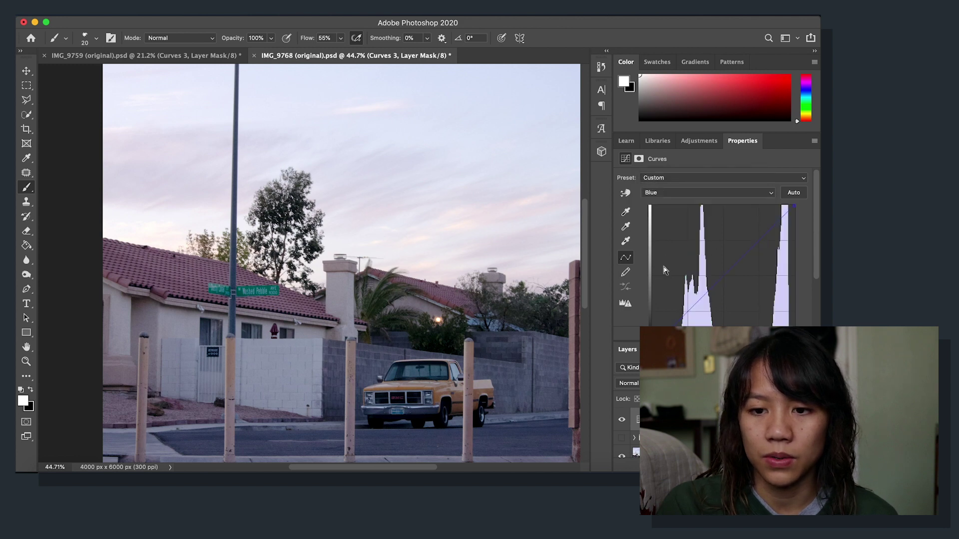
scroll(664, 270, down, 2)
drag(651, 289, 659, 295)
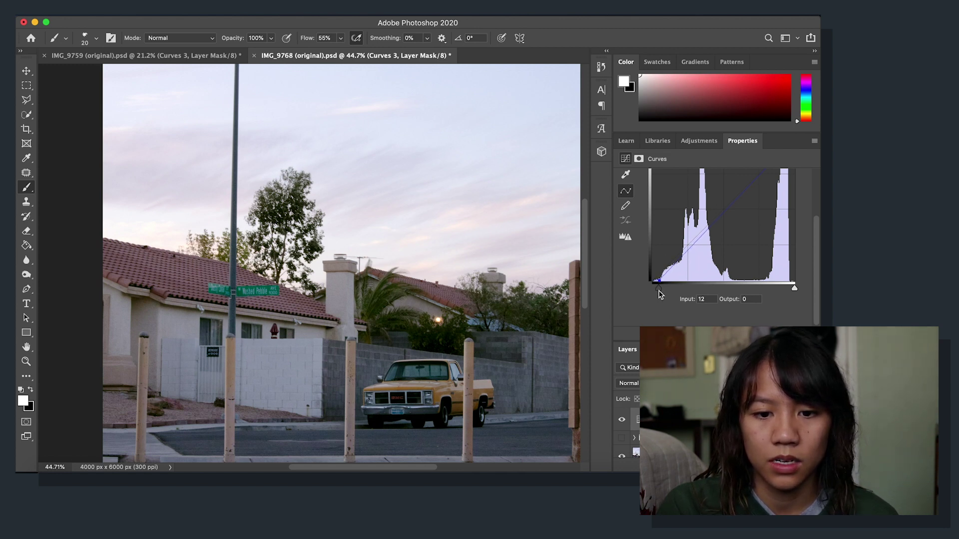
Toggle the new Curves layer's visibility to compare the whole photo with and without the adjustment.
key(super+0)
click(622, 422)
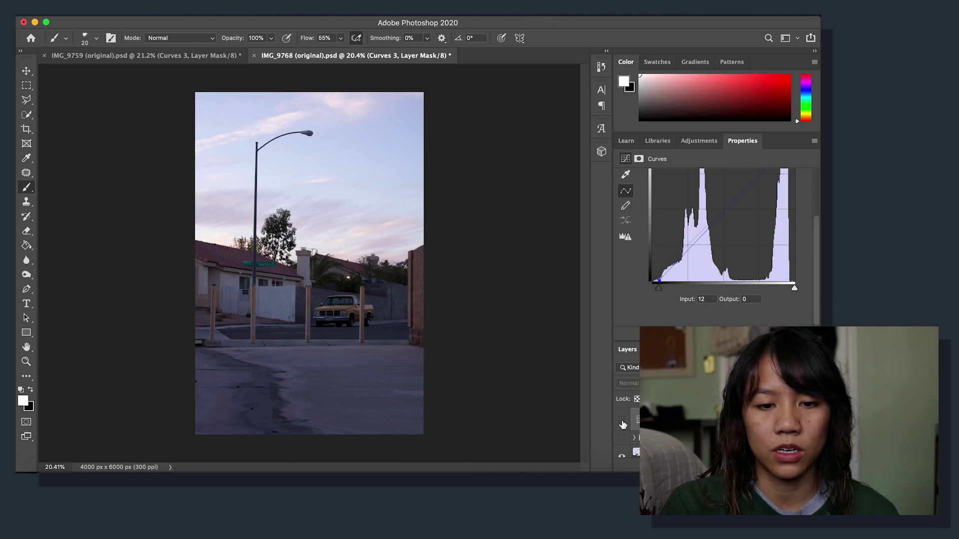
click(622, 422)
click(623, 422)
click(623, 422)
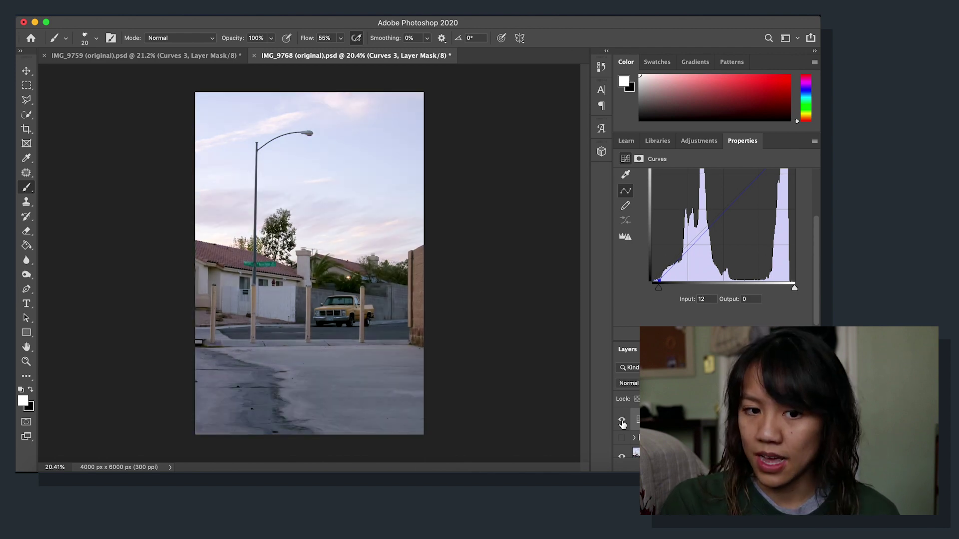
scroll(242, 316, down, 1)
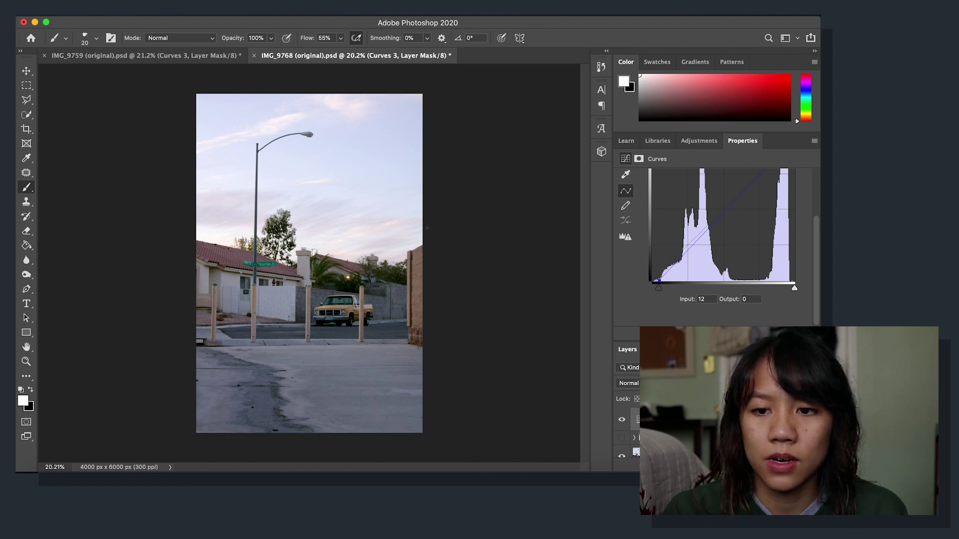
Add a Selective Color adjustment layer and choose Yellows as the color range to adjust.
click(703, 142)
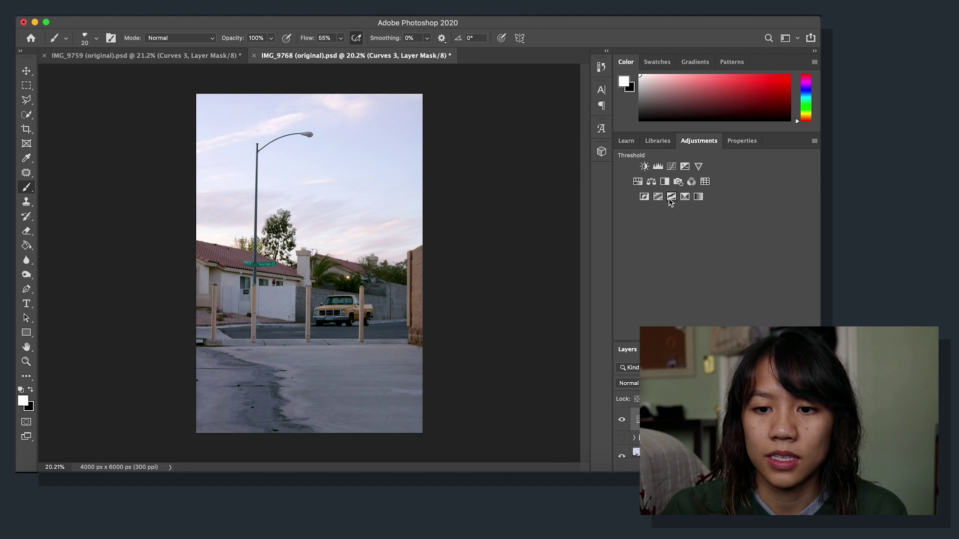
click(685, 197)
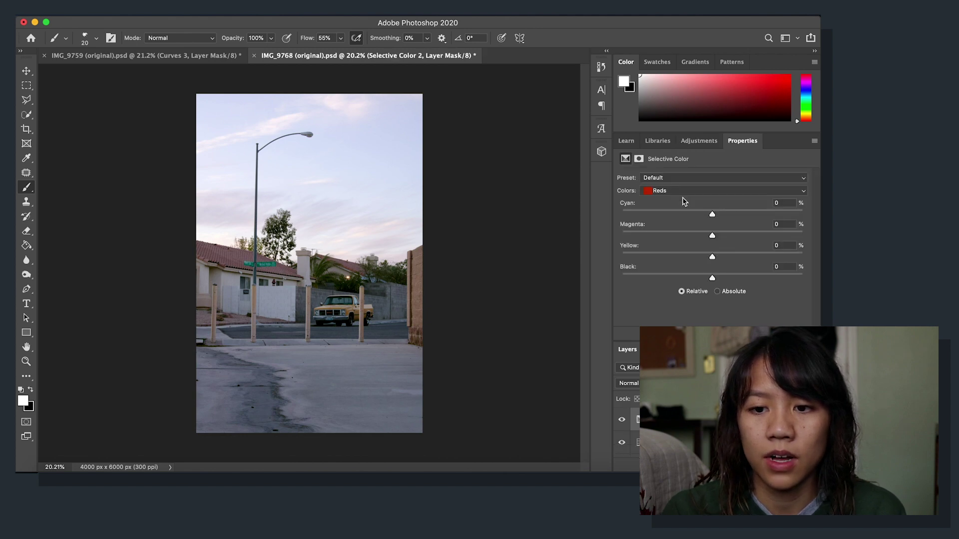
click(689, 195)
click(687, 200)
Try the Yellow amount of the Yellows range at +34% and -67%, and set it to -100%.
drag(712, 257, 745, 257)
scroll(328, 359, up, 5)
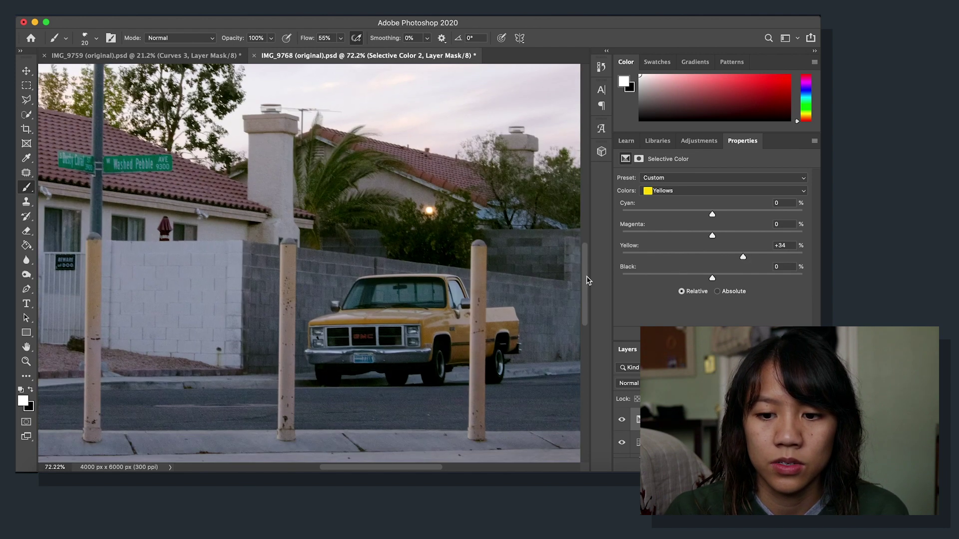
drag(744, 258, 652, 237)
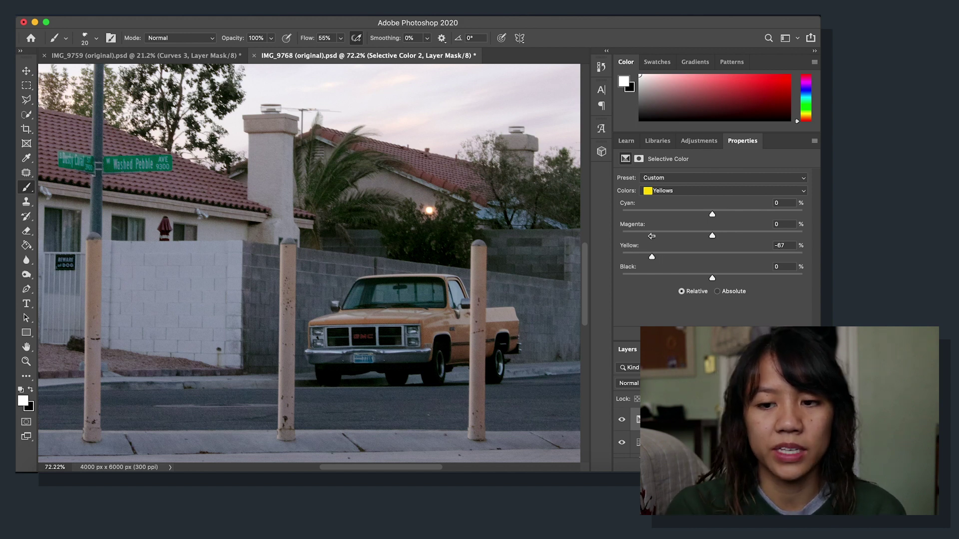
drag(653, 257, 622, 258)
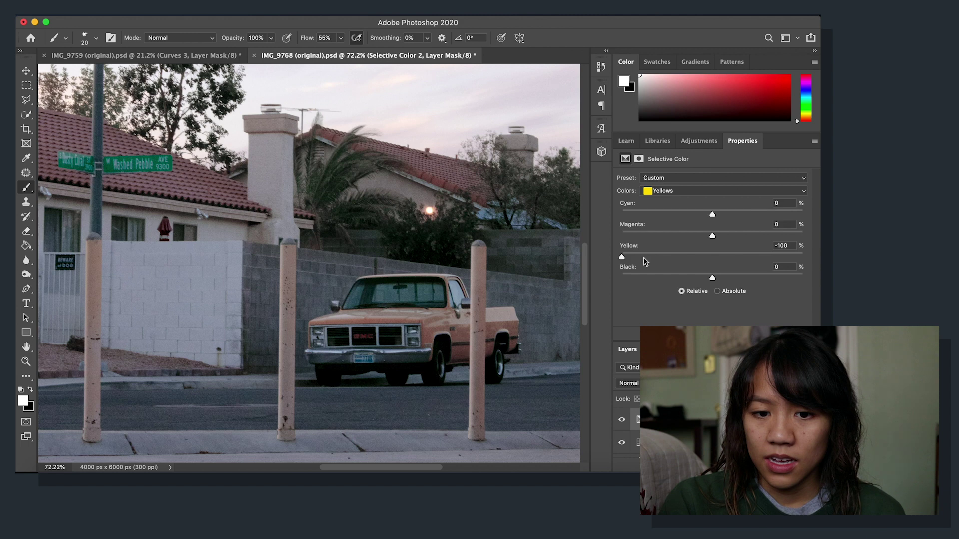
Set the Yellow amount of the Selective Color layer's Yellows range to +30%.
drag(633, 246, 739, 257)
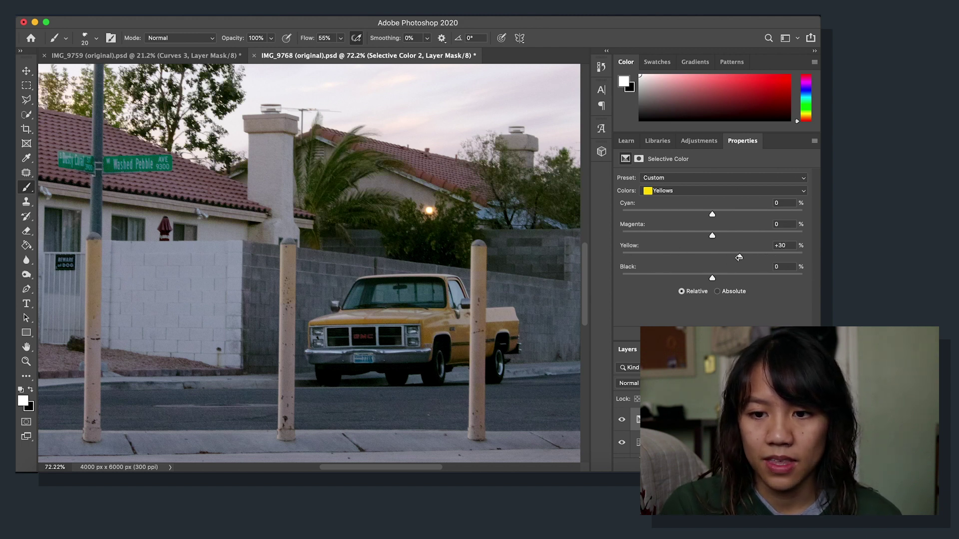
scroll(308, 284, down, 5)
scroll(308, 284, up, 4)
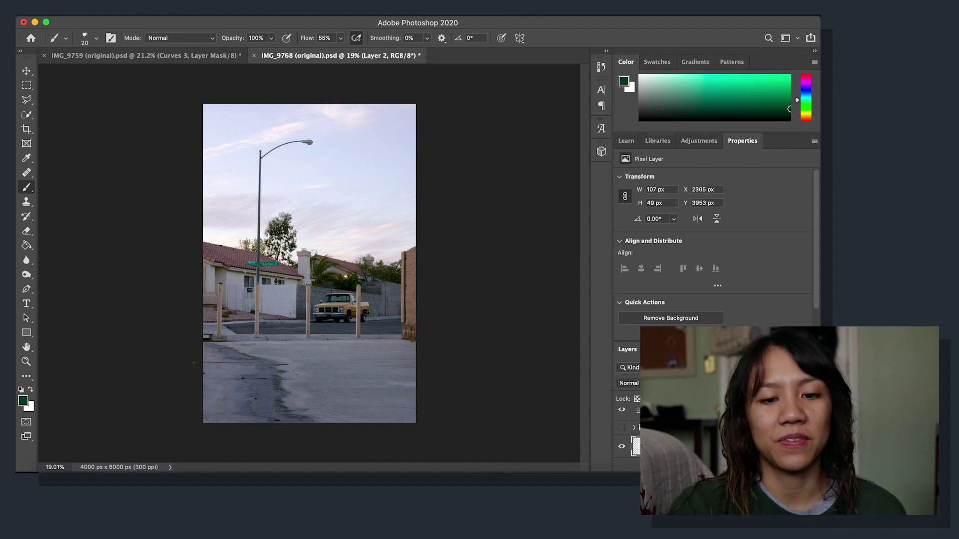
Inspect the truck and the whole photo, and add a Curves adjustment layer above Layer 2.
scroll(326, 296, up, 5)
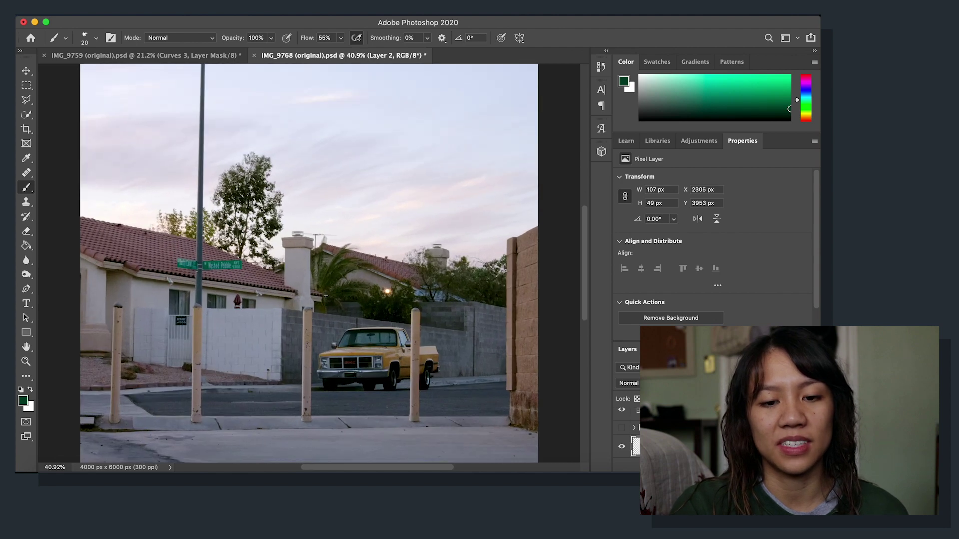
scroll(325, 297, up, 2)
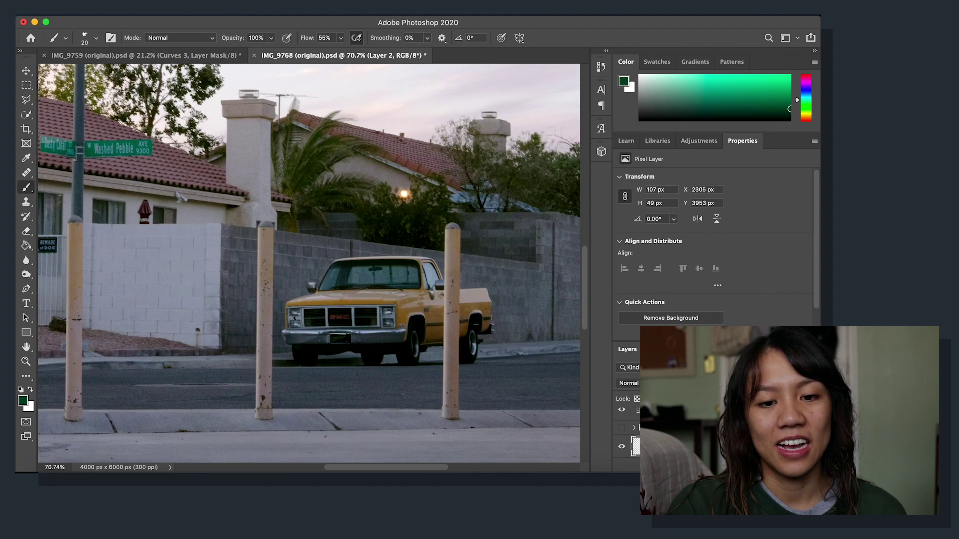
scroll(324, 296, down, 3)
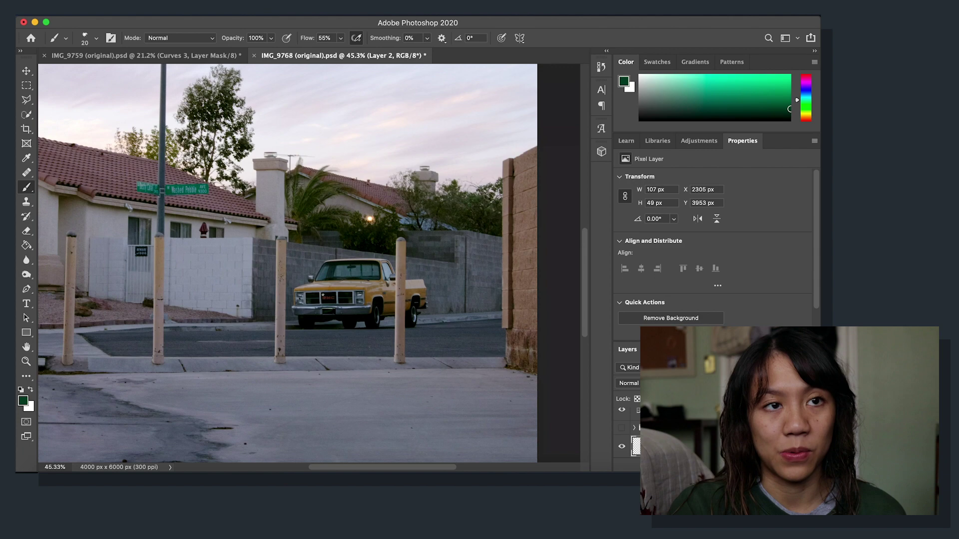
scroll(325, 295, down, 5)
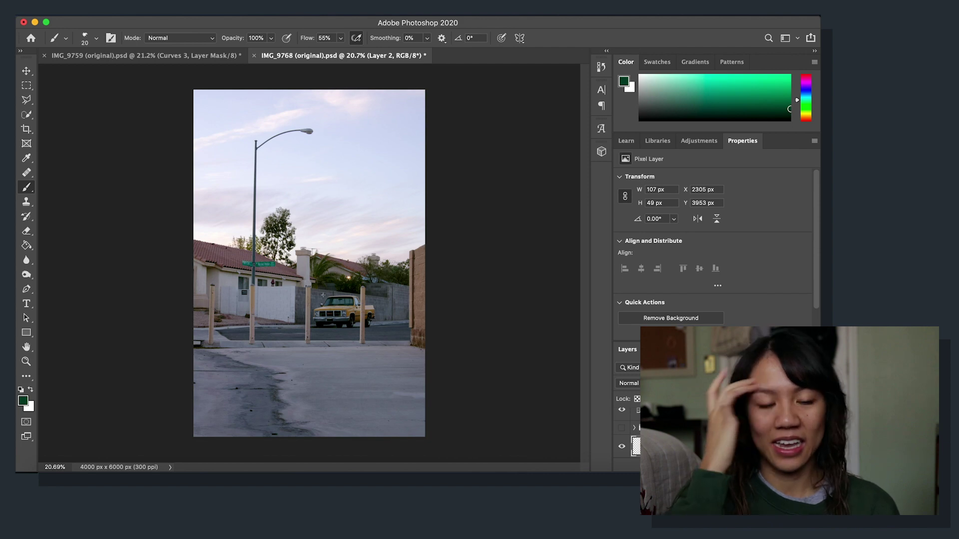
scroll(327, 318, up, 5)
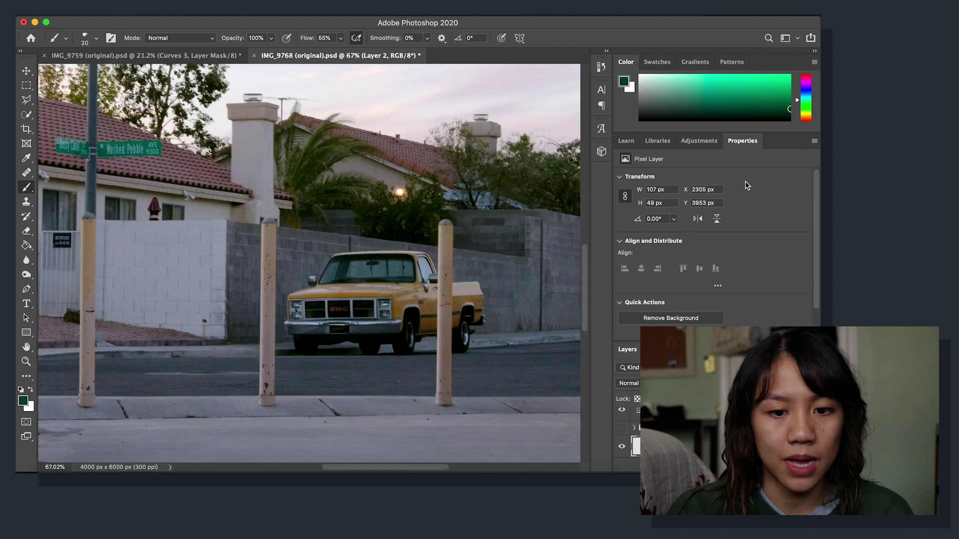
click(710, 143)
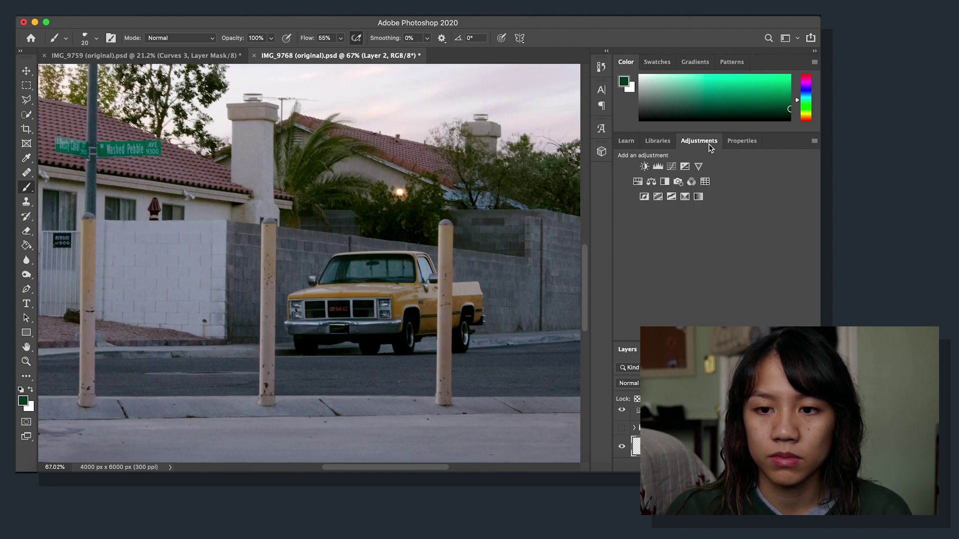
click(673, 167)
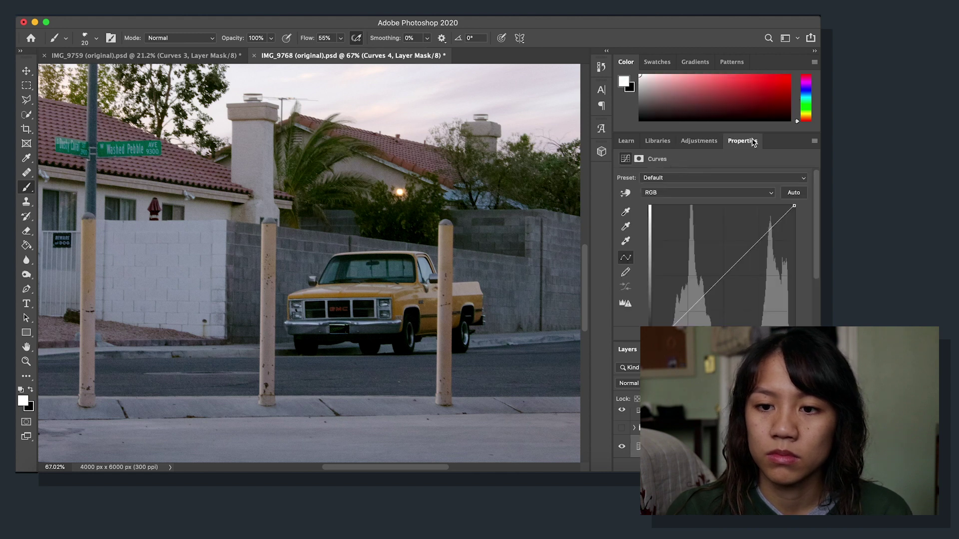
Add a Selective Color adjustment layer and set the Reds range to Magenta -4% and Yellow +23%.
click(705, 141)
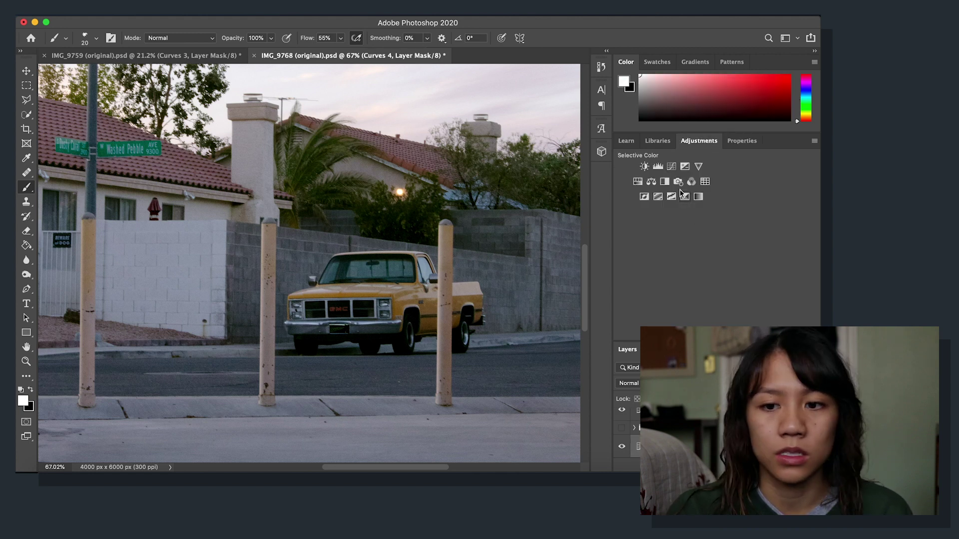
click(684, 196)
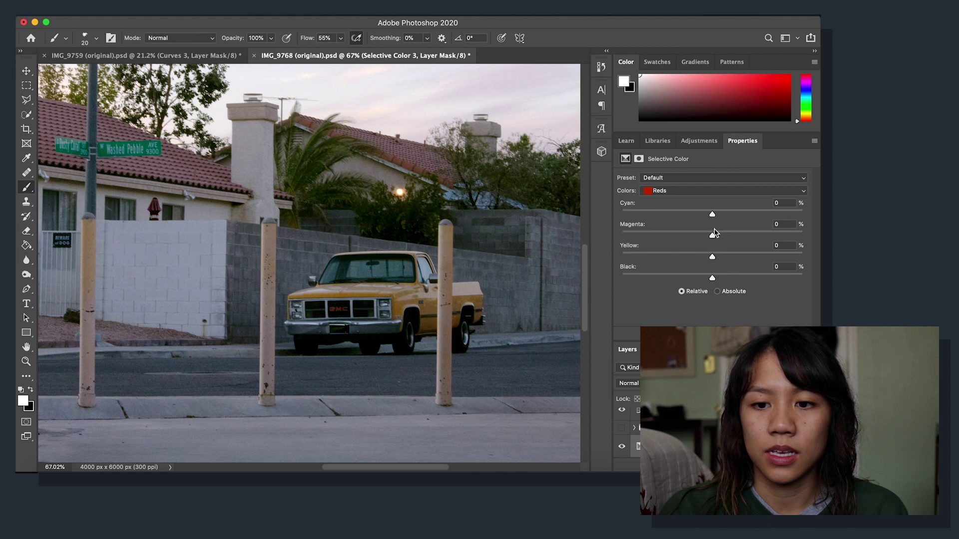
drag(713, 234, 733, 258)
scroll(327, 251, down, 5)
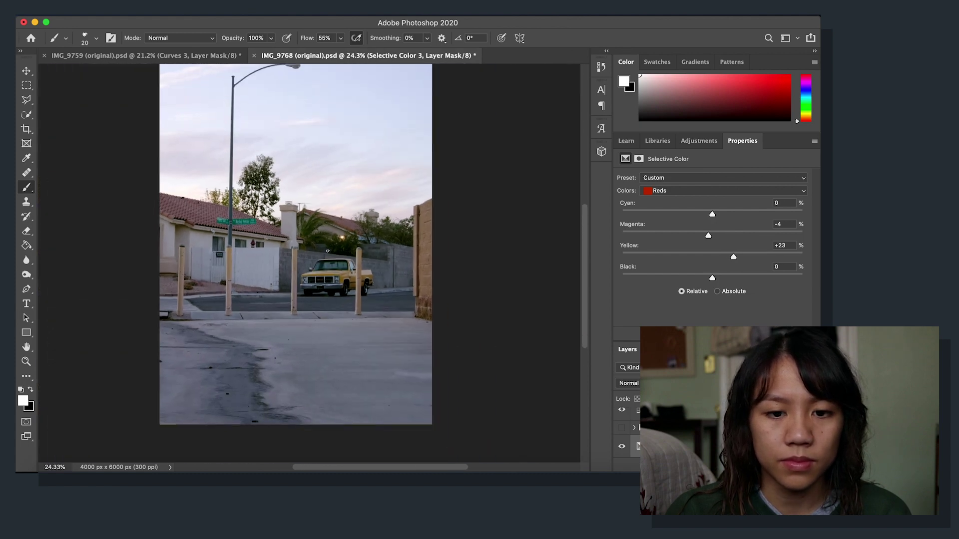
Remove the dark spot at the pavement's left edge with the Spot Healing Brush on Layer 3.
scroll(328, 251, up, 3)
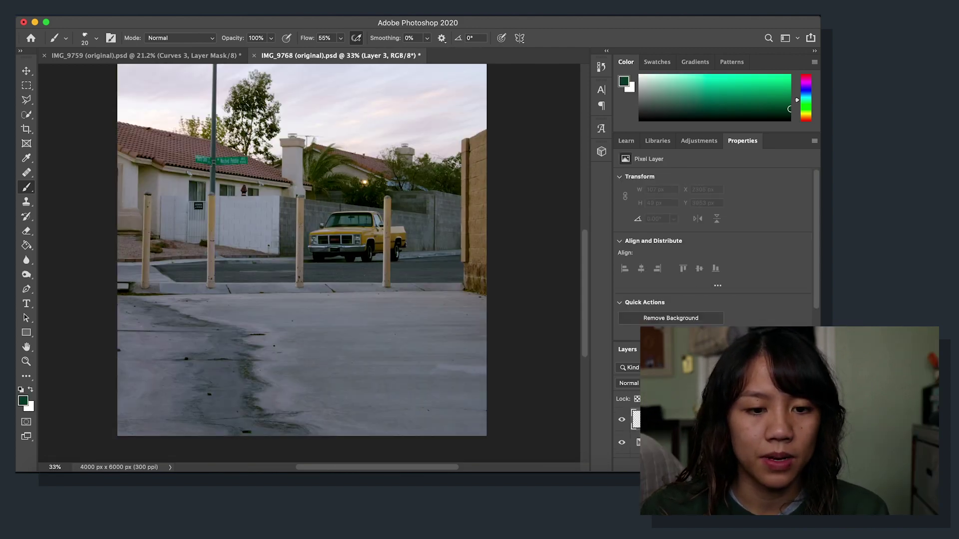
scroll(310, 260, up, 5)
scroll(140, 329, down, 10)
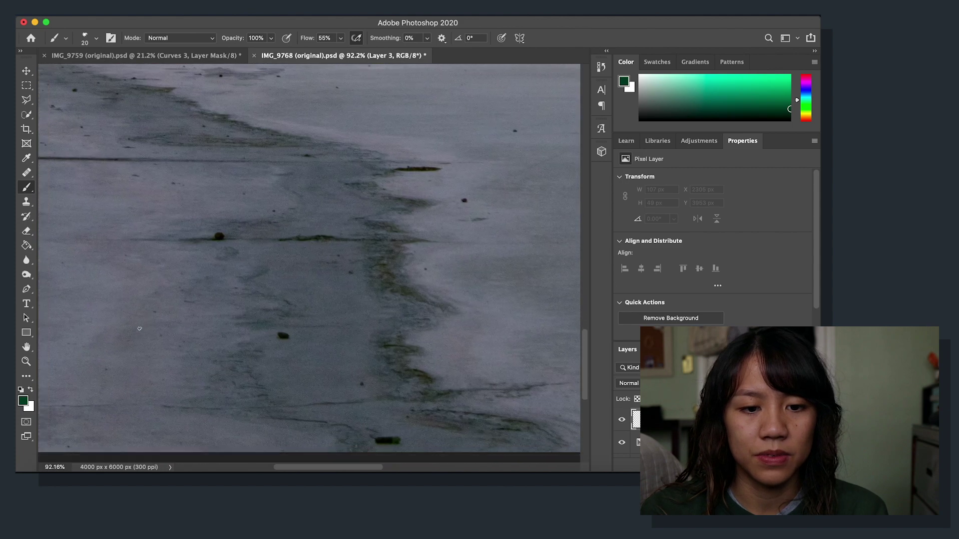
scroll(132, 320, up, 4)
scroll(132, 319, left, 3)
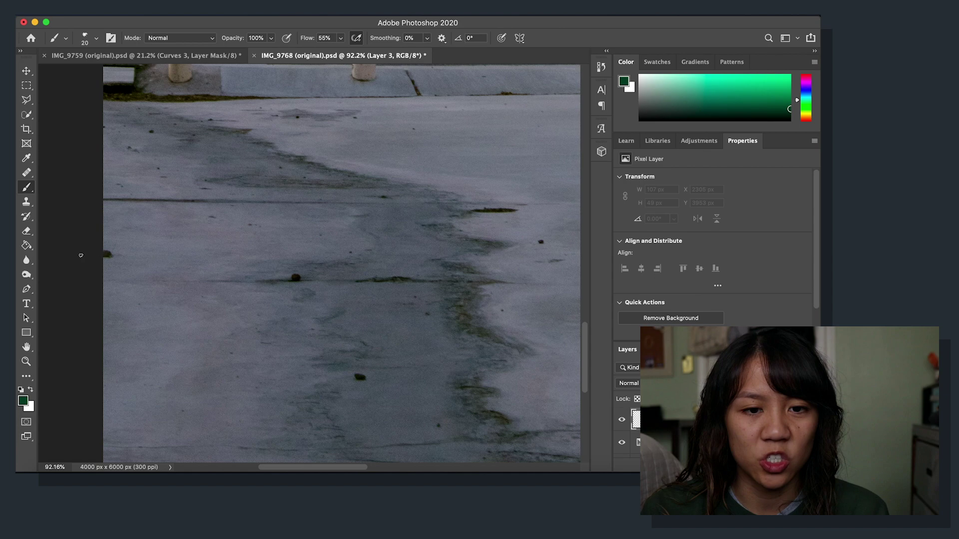
scroll(408, 262, down, 6)
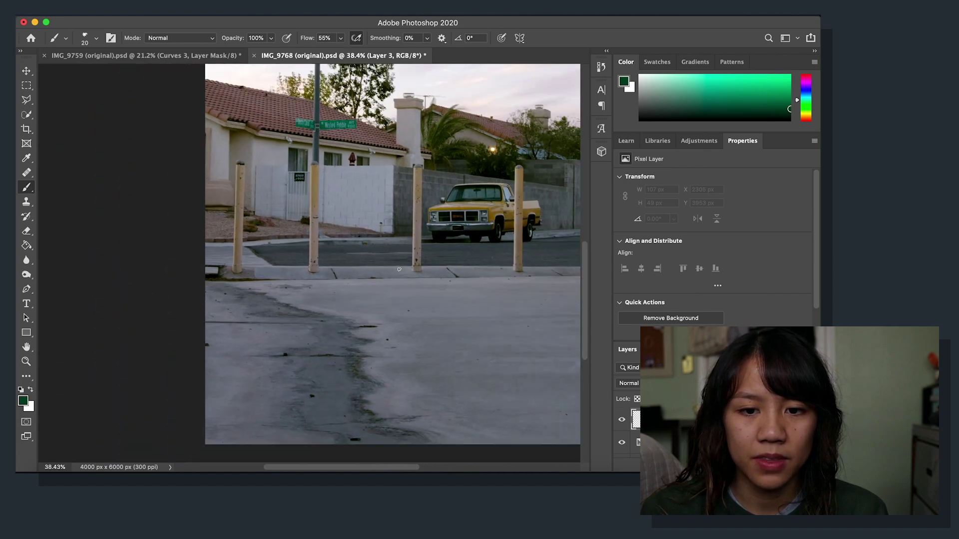
scroll(353, 264, up, 2)
scroll(352, 264, down, 1)
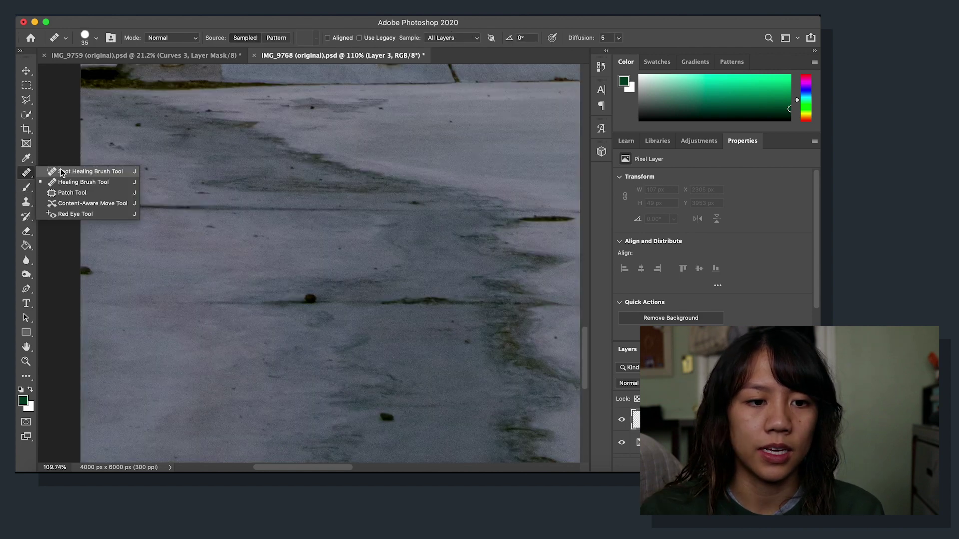
click(70, 169)
click(83, 266)
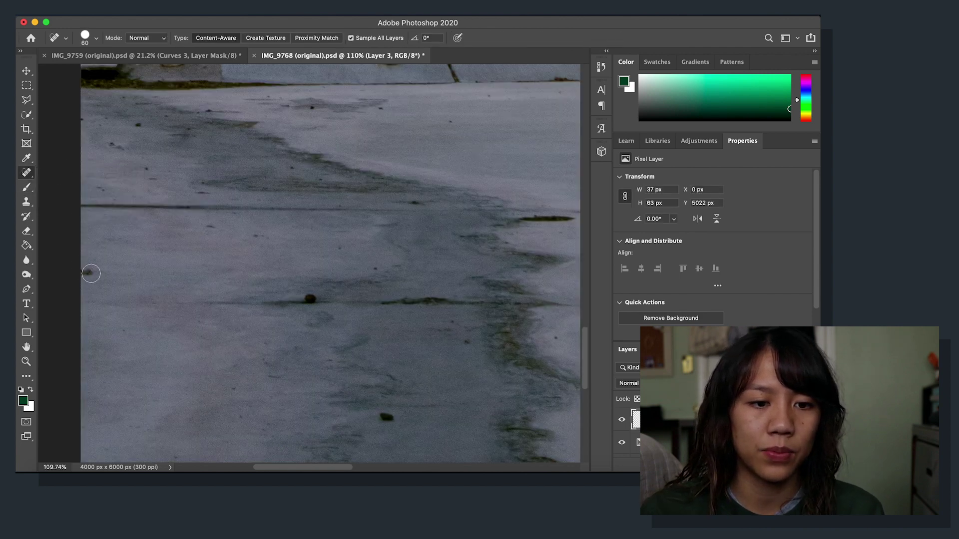
Heal the dark clump and the grime extending from it along the pavement's middle crack.
click(310, 299)
click(328, 301)
click(299, 296)
click(270, 299)
click(254, 296)
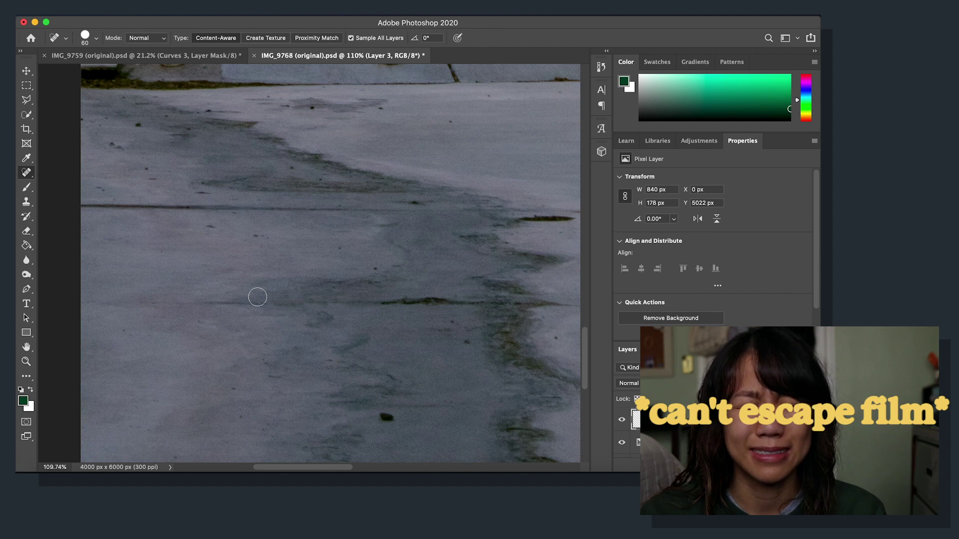
Heal the dark lump on the lower pavement and the small specks between it and the mossy stain.
scroll(316, 388, down, 5)
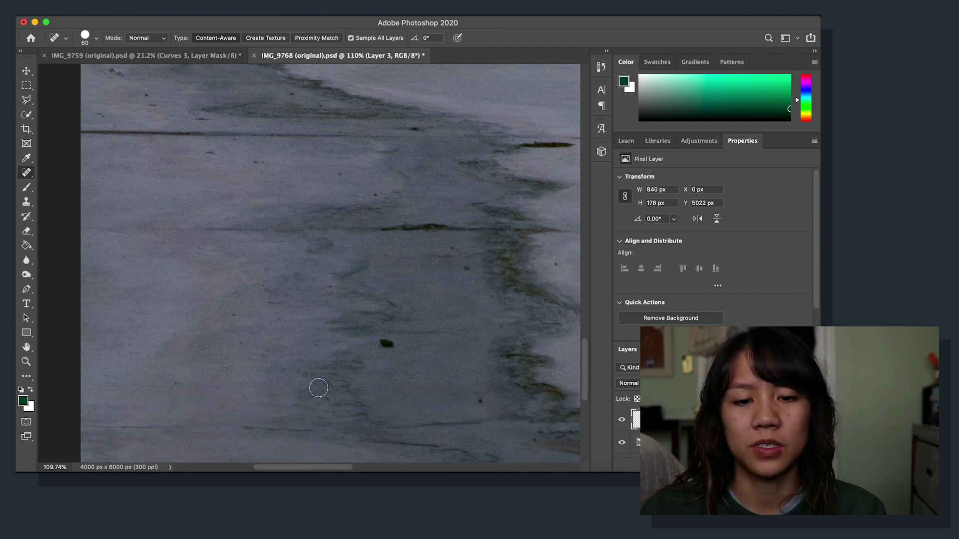
click(384, 344)
click(472, 274)
click(453, 251)
click(556, 263)
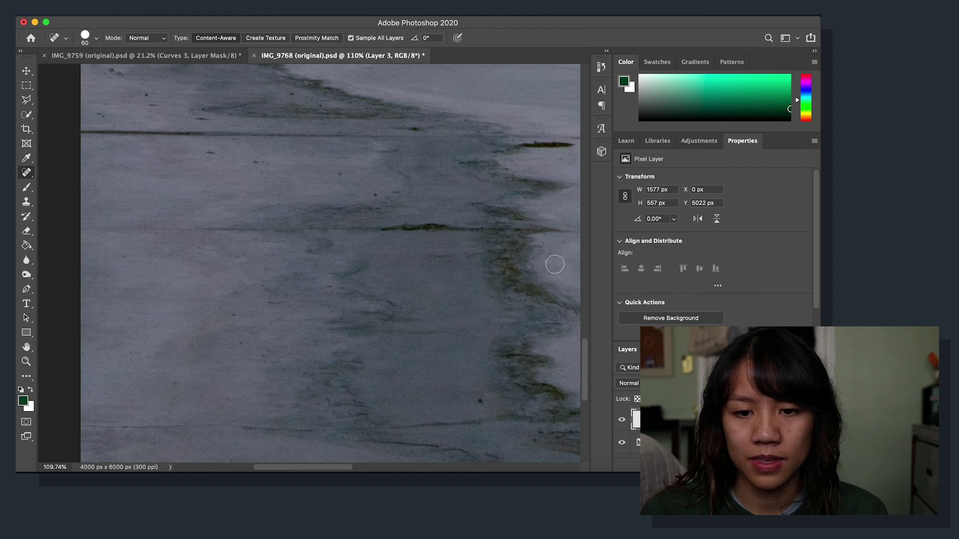
Heal the dark debris at the photo's lower edge and a speck on the light pavement beside the stain.
scroll(478, 400, down, 1)
scroll(477, 400, right, 2)
click(441, 397)
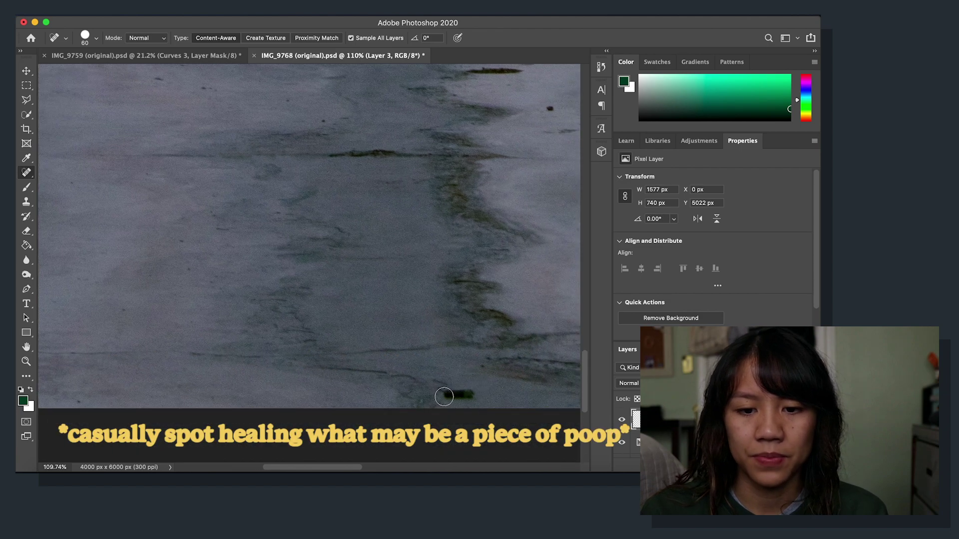
scroll(441, 397, right, 4)
click(392, 209)
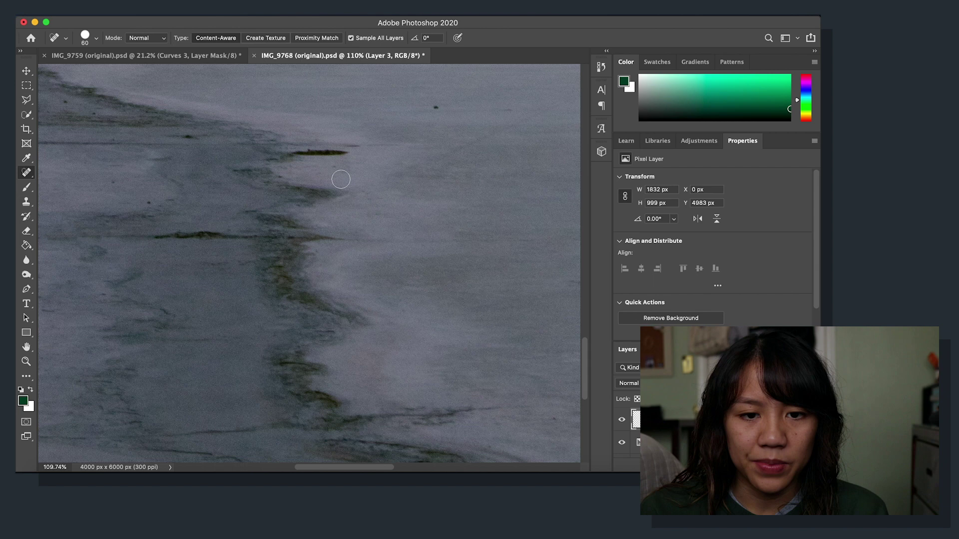
Heal the short mossy streak beside the stain and the dark marks along the upper pavement crack.
drag(352, 150, 289, 151)
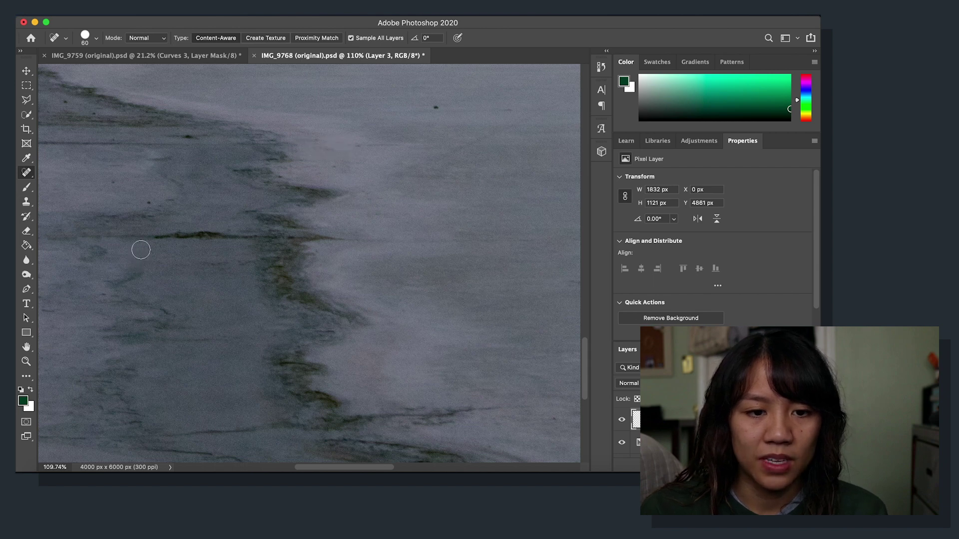
click(185, 142)
click(195, 135)
click(172, 133)
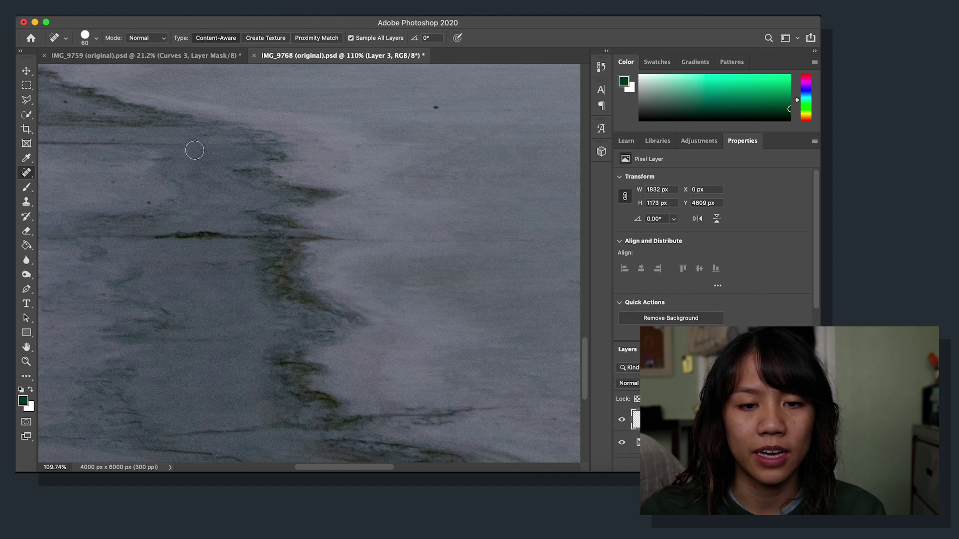
Heal the remaining dark specks on the upper pavement below the curb and around the top of the stain.
scroll(334, 129, up, 5)
click(420, 233)
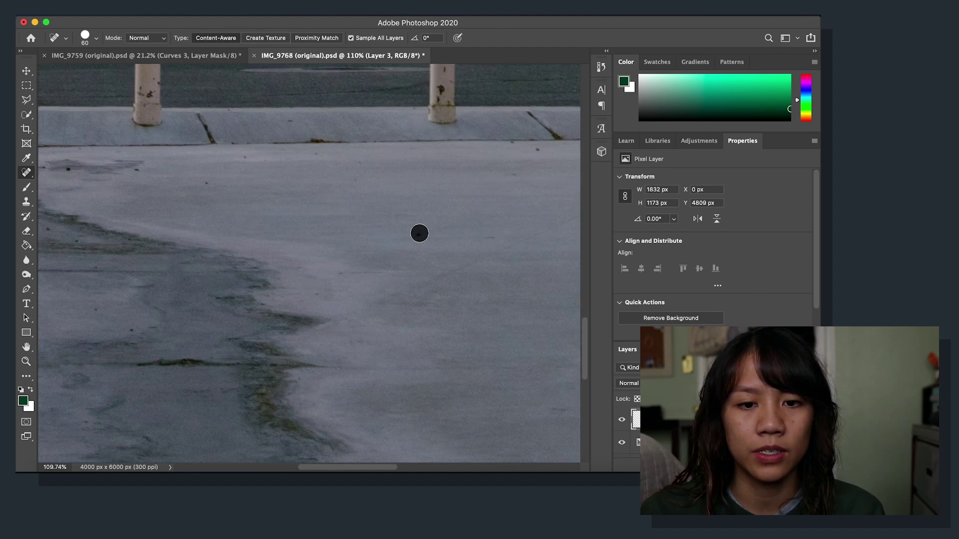
scroll(419, 233, left, 5)
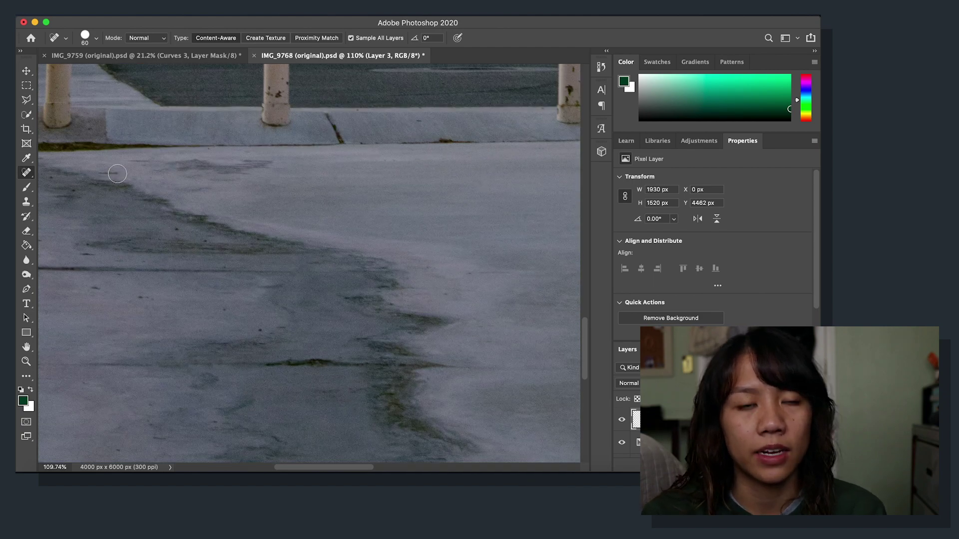
click(112, 168)
click(102, 168)
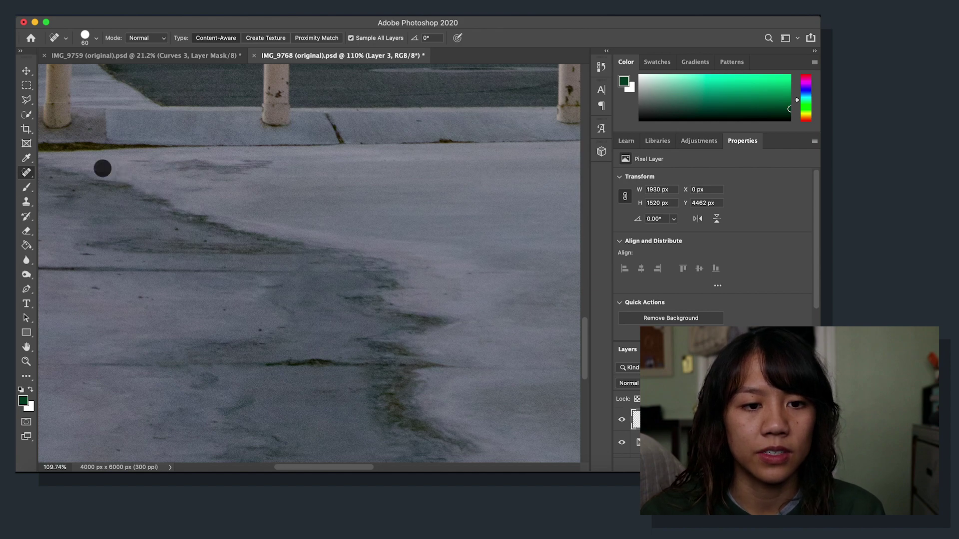
click(73, 189)
click(54, 177)
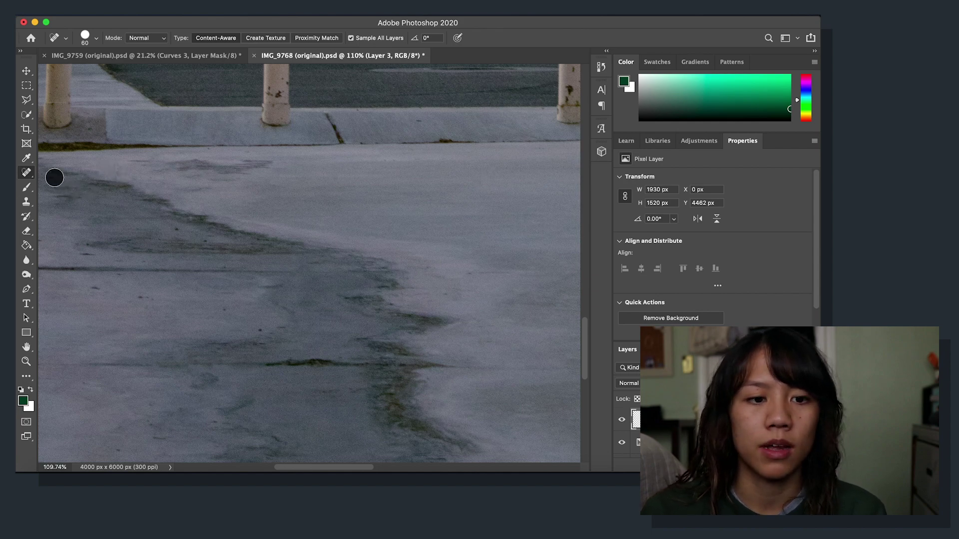
click(172, 227)
key(super+0)
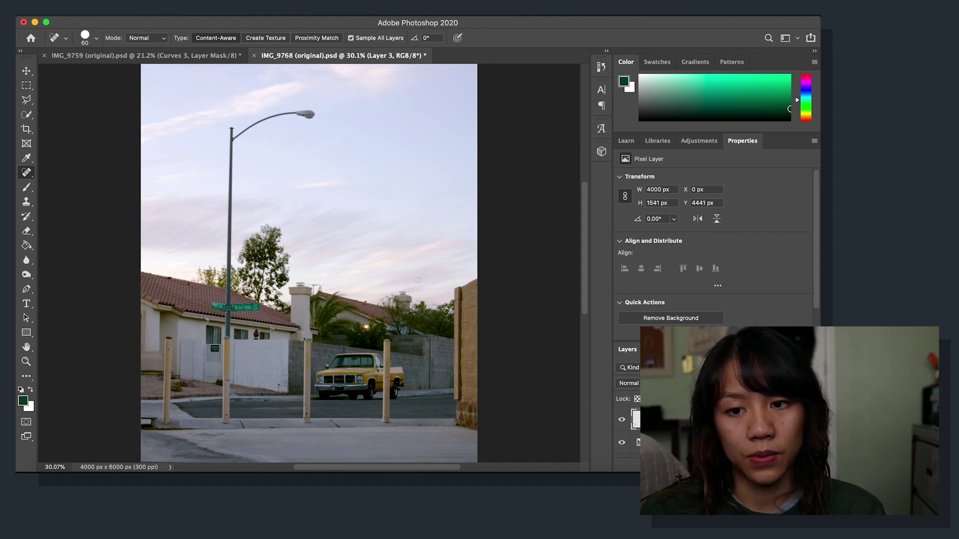
Add another Selective Color adjustment layer and set the Cyan amount of its Whites range to +100%.
click(702, 141)
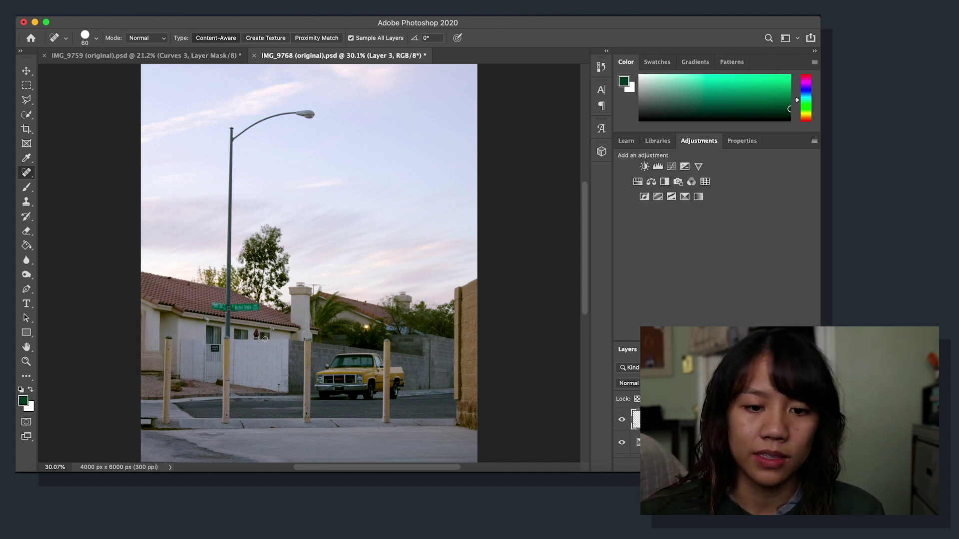
scroll(276, 364, down, 3)
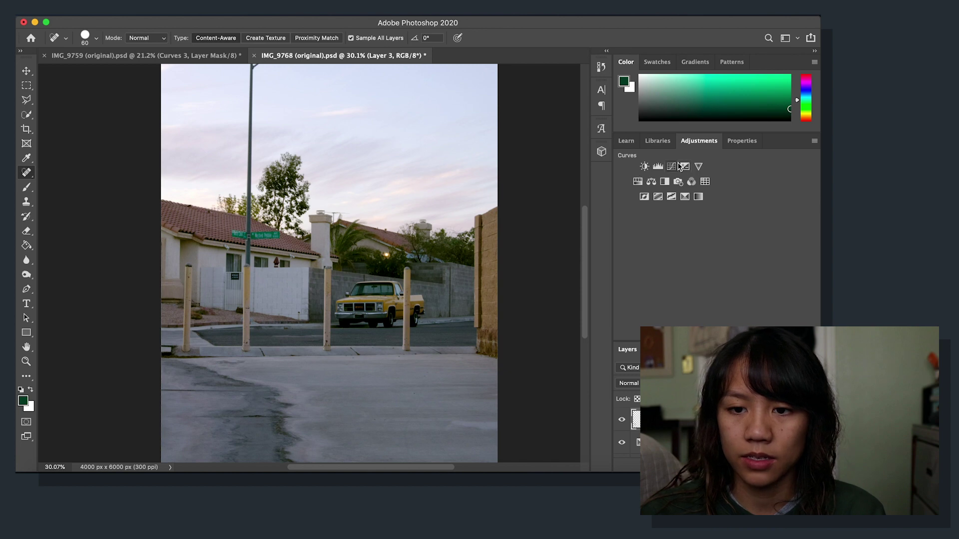
click(685, 196)
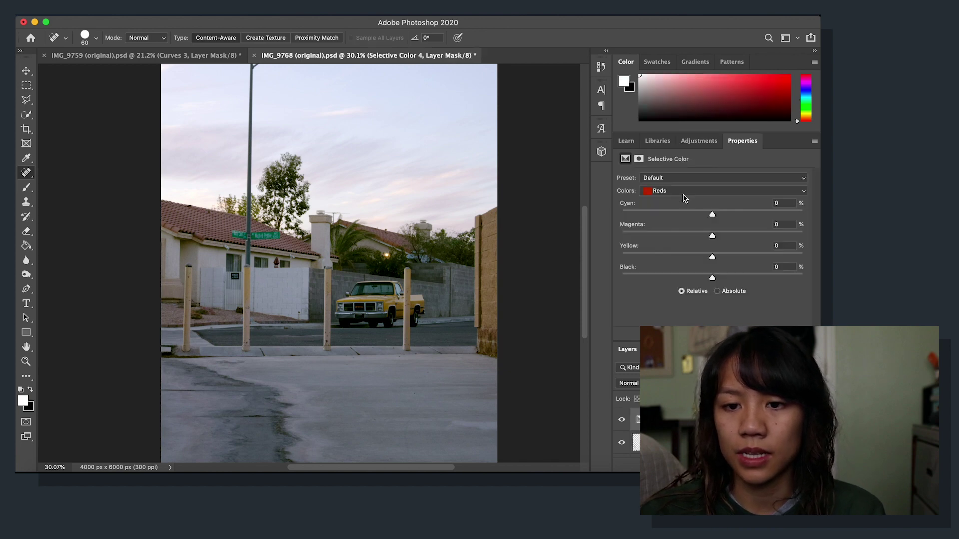
click(688, 191)
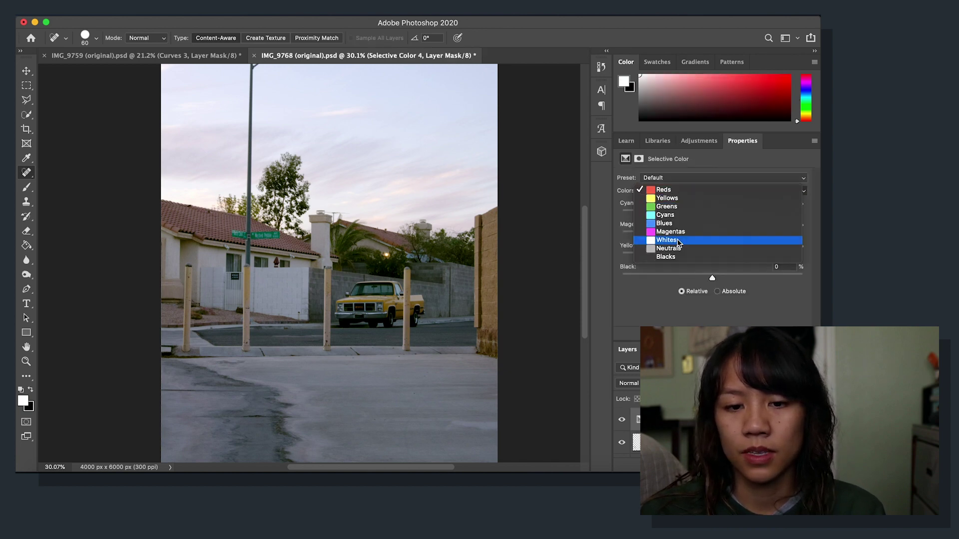
click(679, 243)
drag(715, 215, 691, 217)
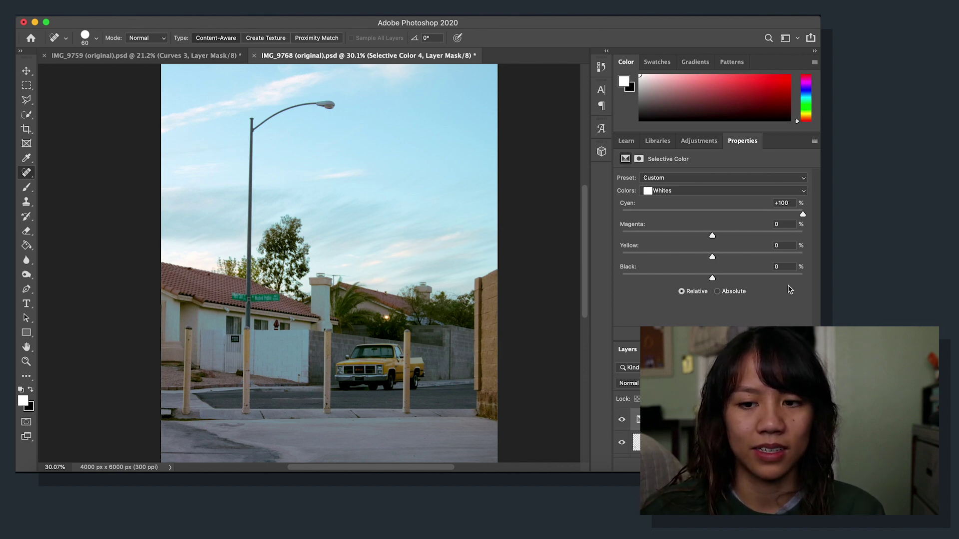
Set the Whites range of the Selective Color layer to Cyan -15% and Black -69%.
drag(715, 215, 650, 219)
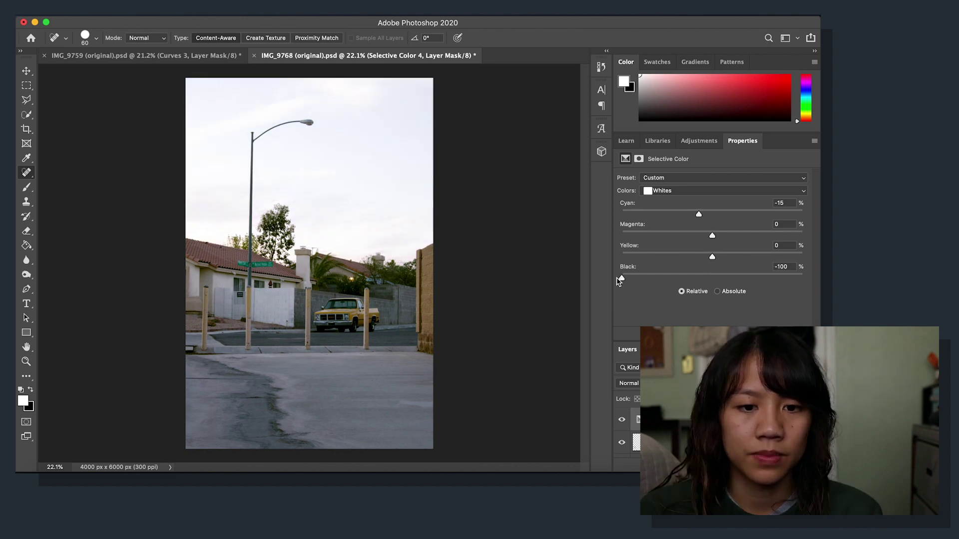
drag(621, 279, 821, 320)
drag(739, 313, 703, 318)
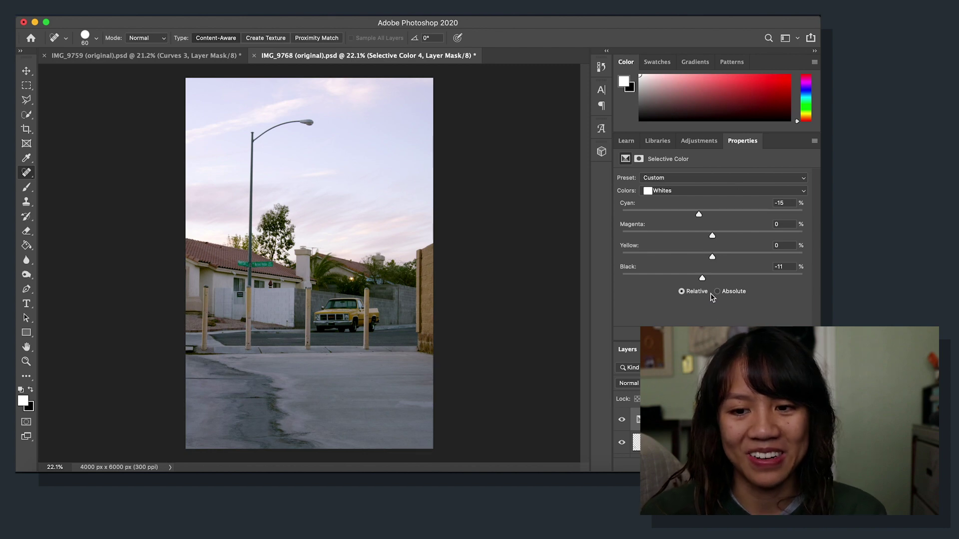
drag(705, 280, 685, 293)
scroll(287, 289, up, 6)
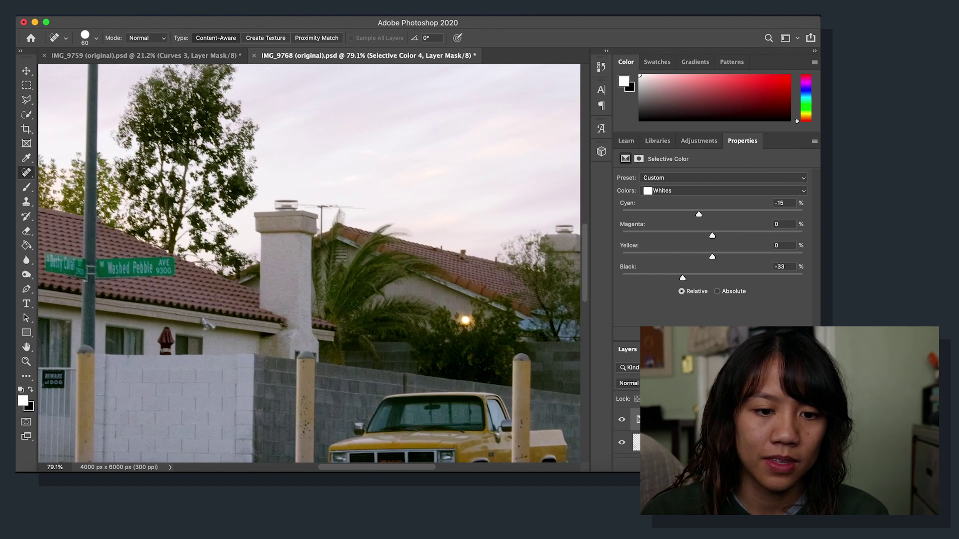
scroll(262, 305, left, 5)
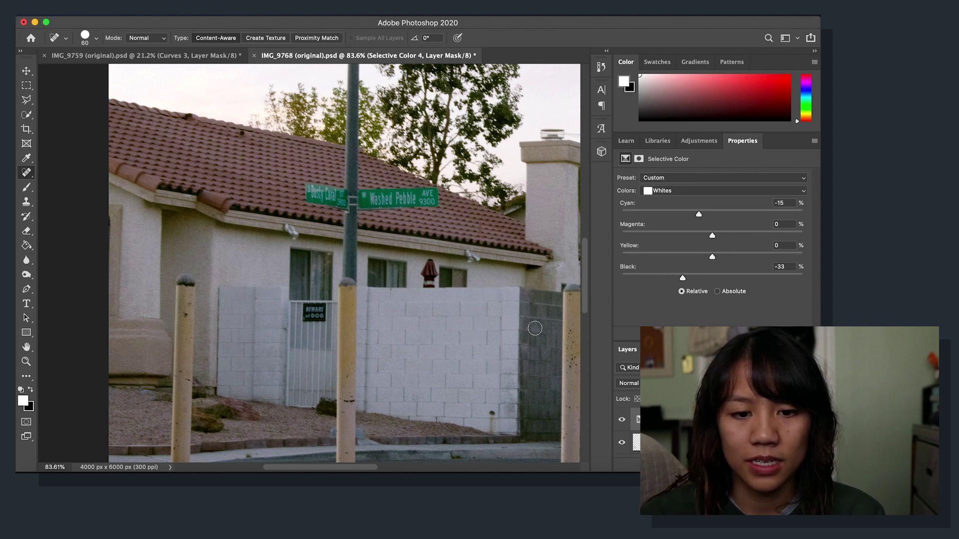
scroll(345, 263, down, 5)
scroll(344, 263, up, 2)
drag(683, 278, 649, 278)
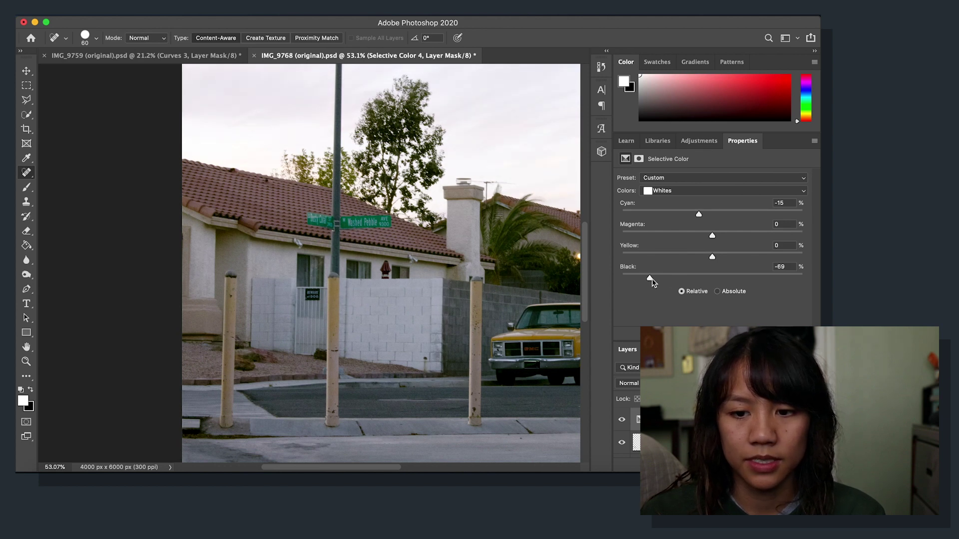
Toggle the Selective Color layer's visibility to compare the house, white wall and sky with and without it.
click(622, 420)
click(622, 420)
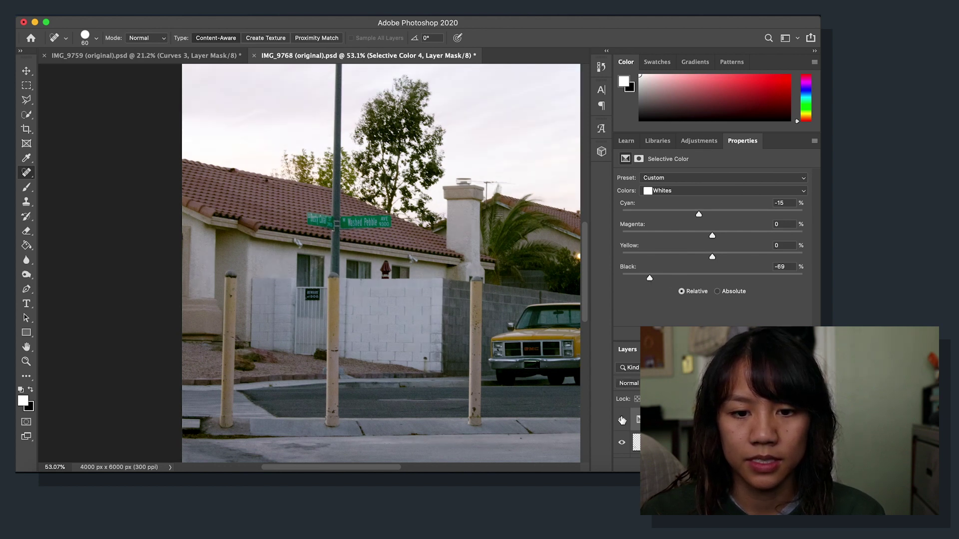
click(622, 420)
click(622, 420)
click(621, 421)
click(622, 420)
scroll(360, 378, down, 5)
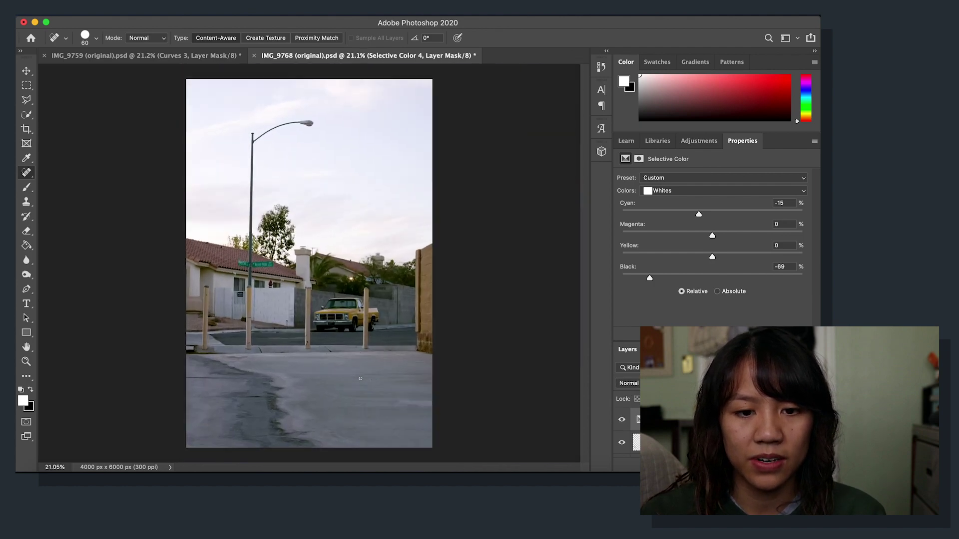
scroll(360, 379, up, 2)
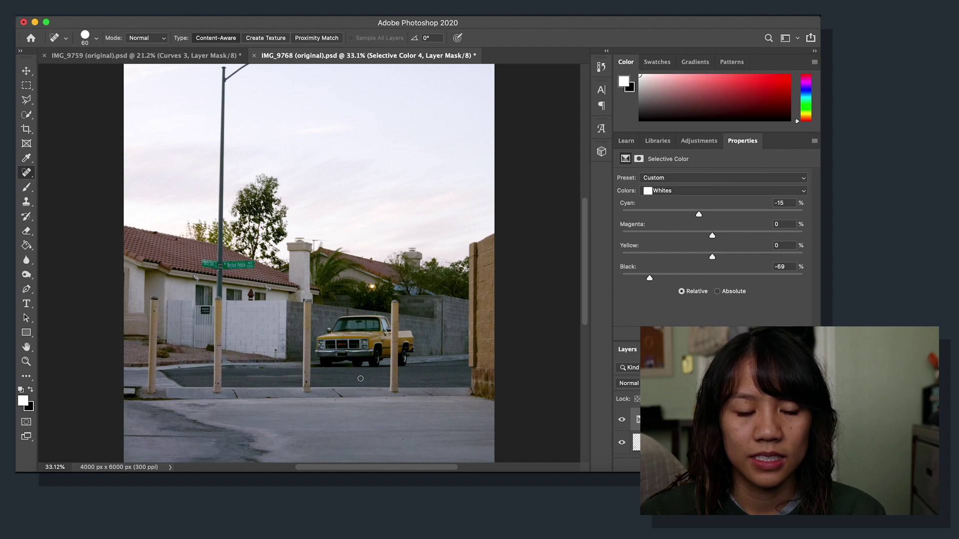
Outline the whole sky above the rooflines with the Polygonal Lasso at a 5 px feather.
scroll(361, 378, up, 3)
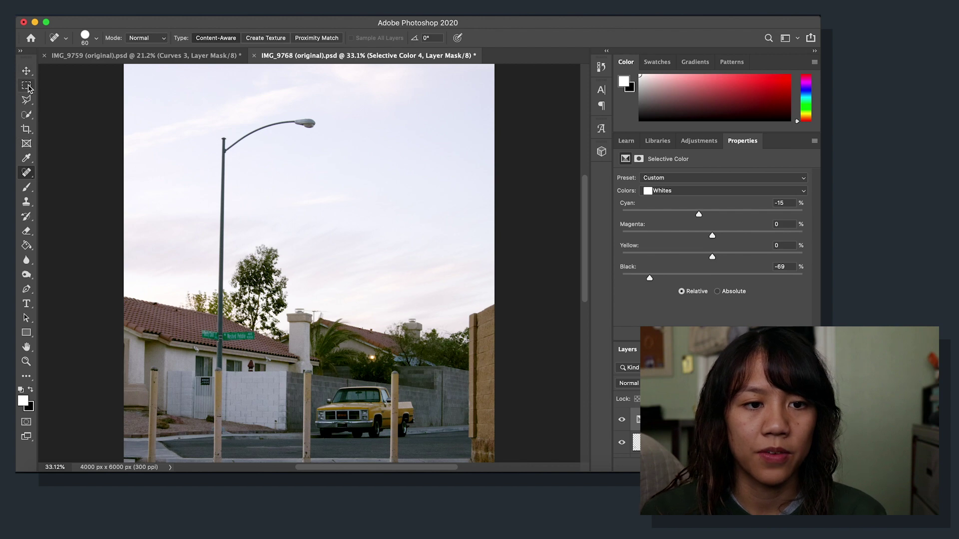
click(27, 100)
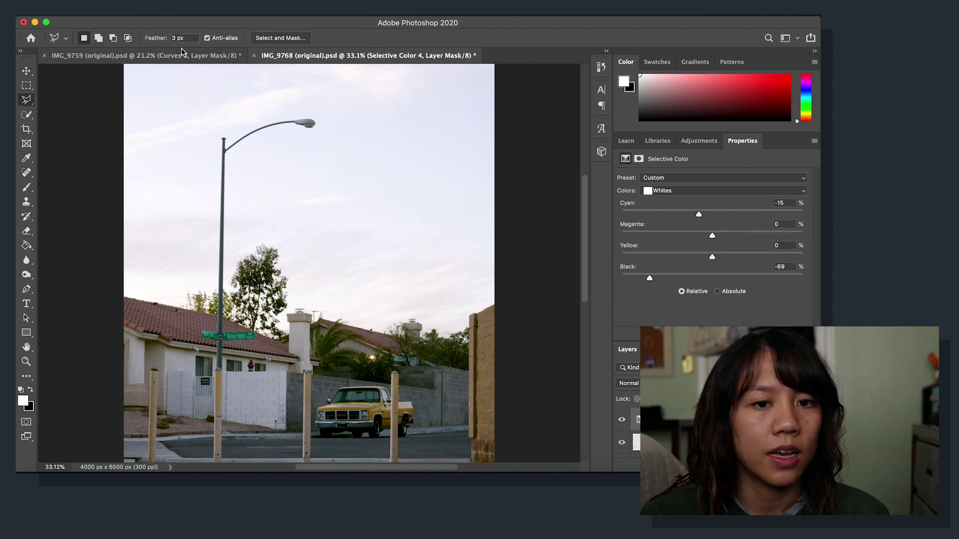
key(Return)
text(5)
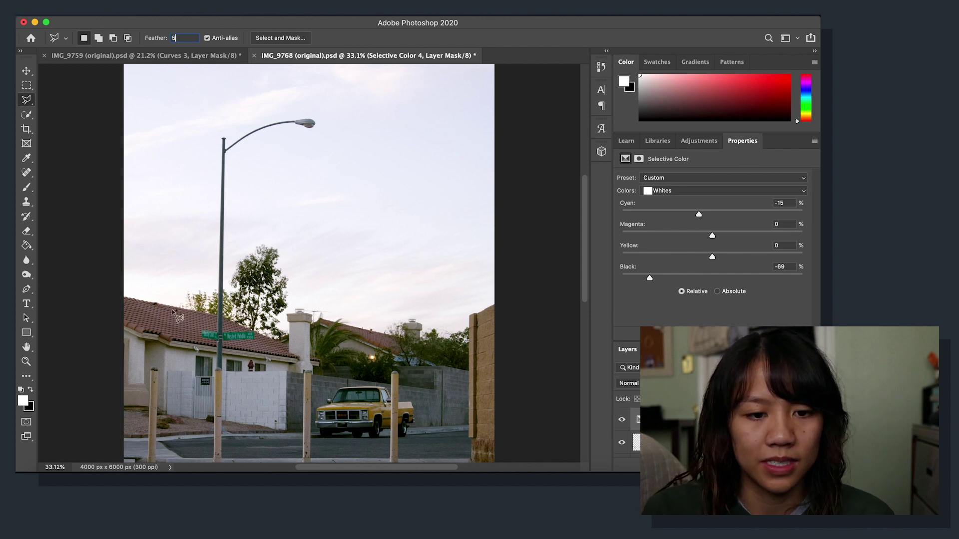
key(Return)
click(124, 297)
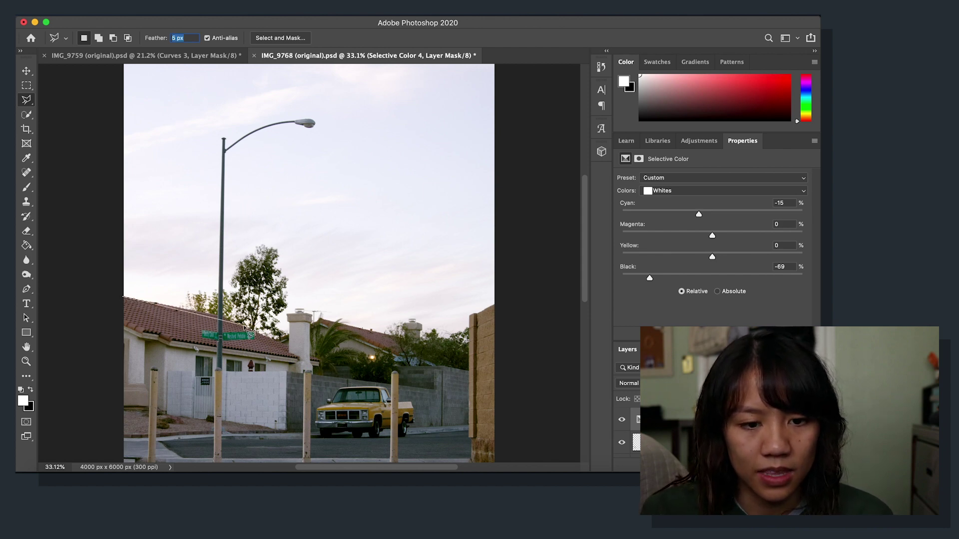
click(226, 317)
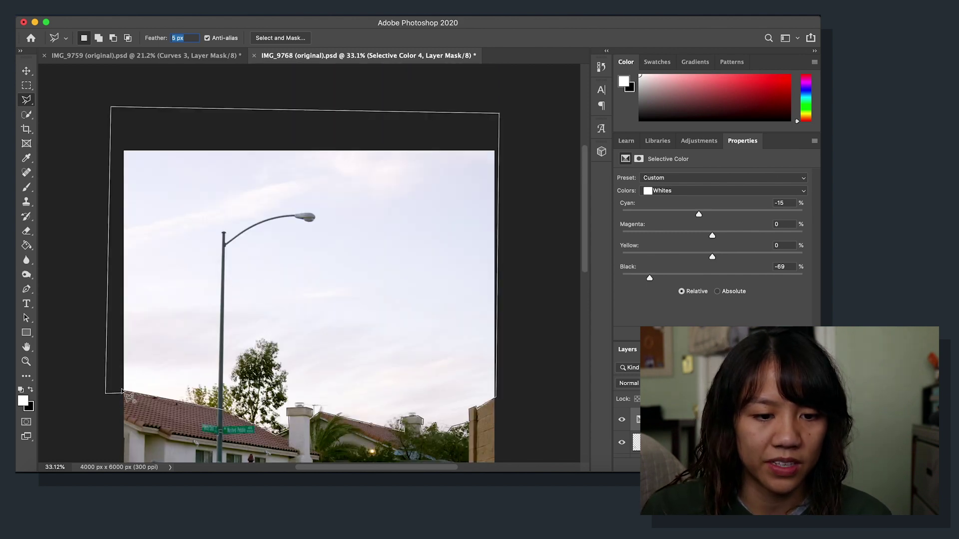
click(123, 393)
Fill the sky selection with black on the Selective Color layer mask, and remove the selection.
scroll(125, 395, down, 5)
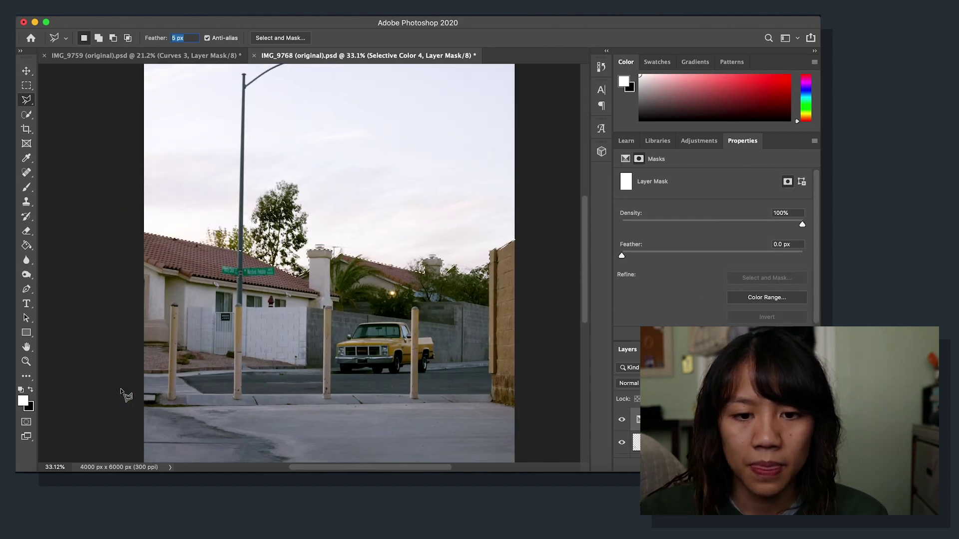
scroll(125, 395, down, 2)
scroll(125, 394, down, 1)
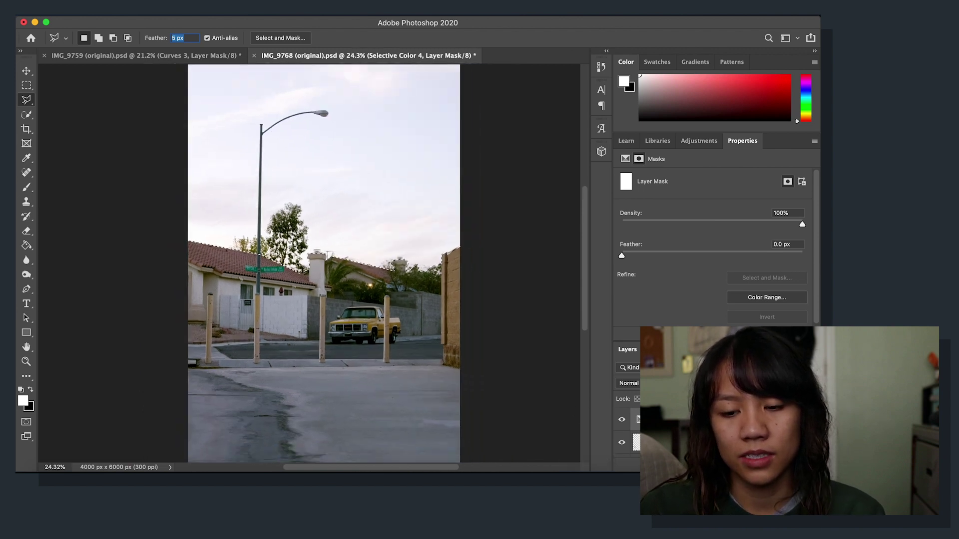
scroll(452, 391, up, 2)
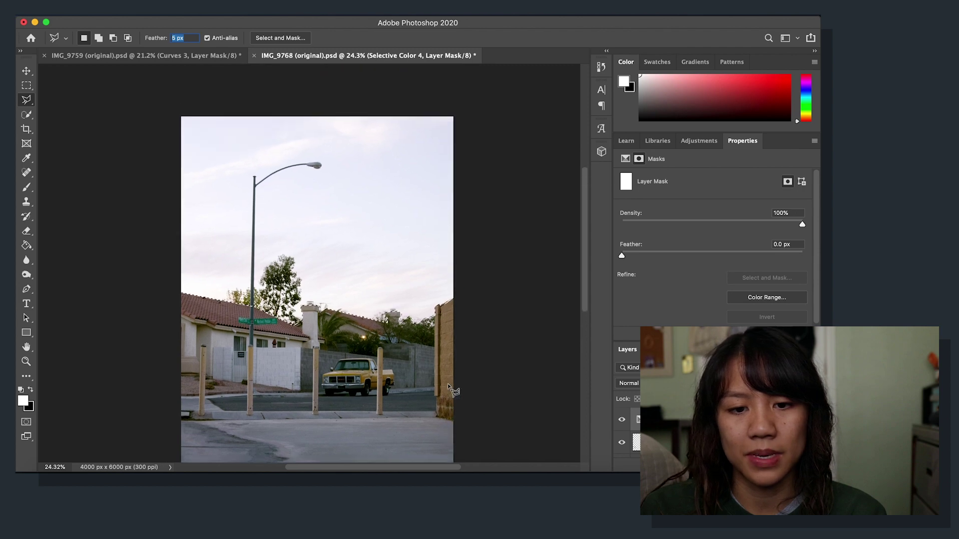
key(BackSpace)
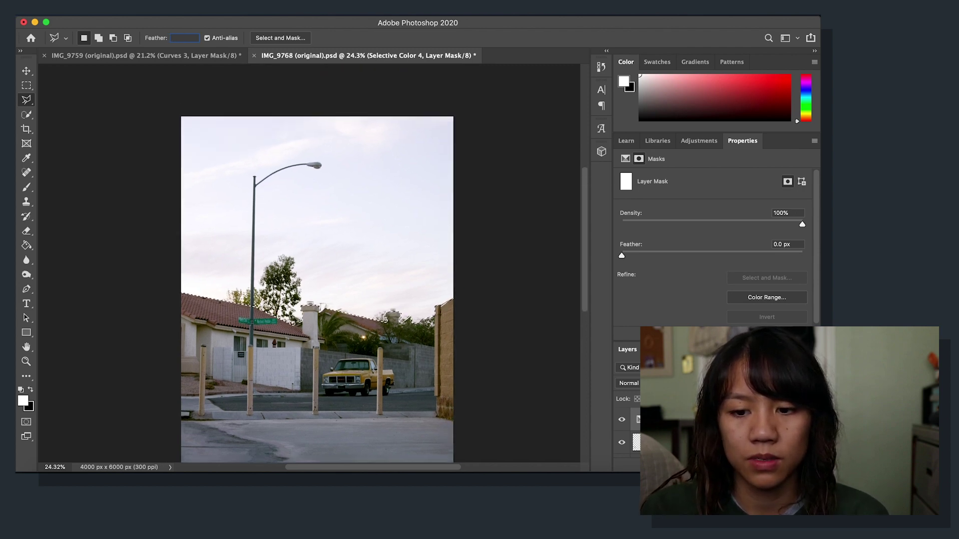
key(Return)
click(510, 180)
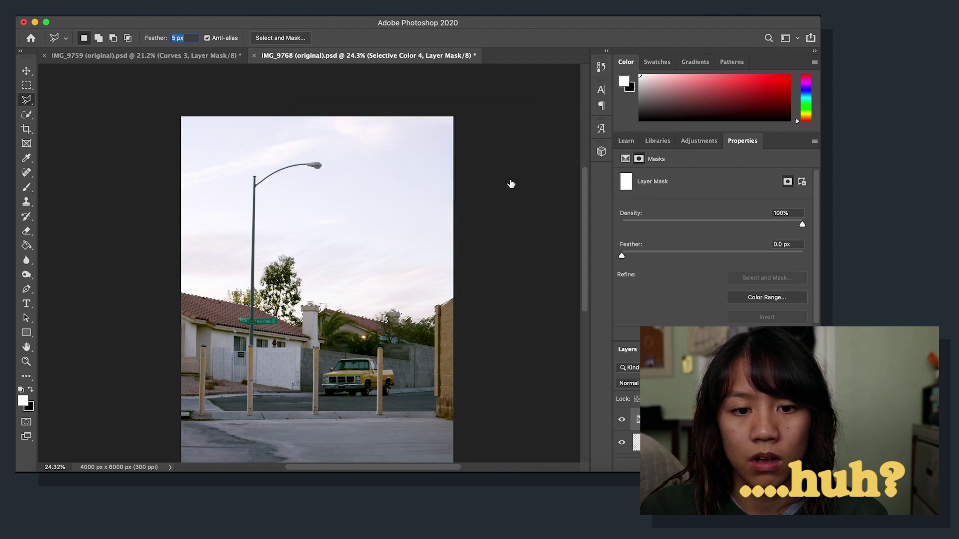
scroll(569, 247, down, 2)
key(BackSpace)
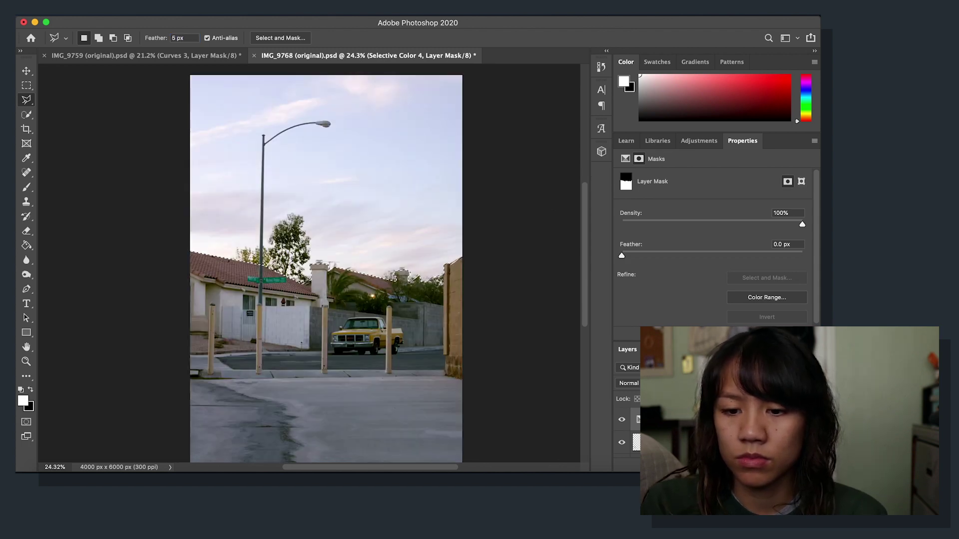
click(27, 86)
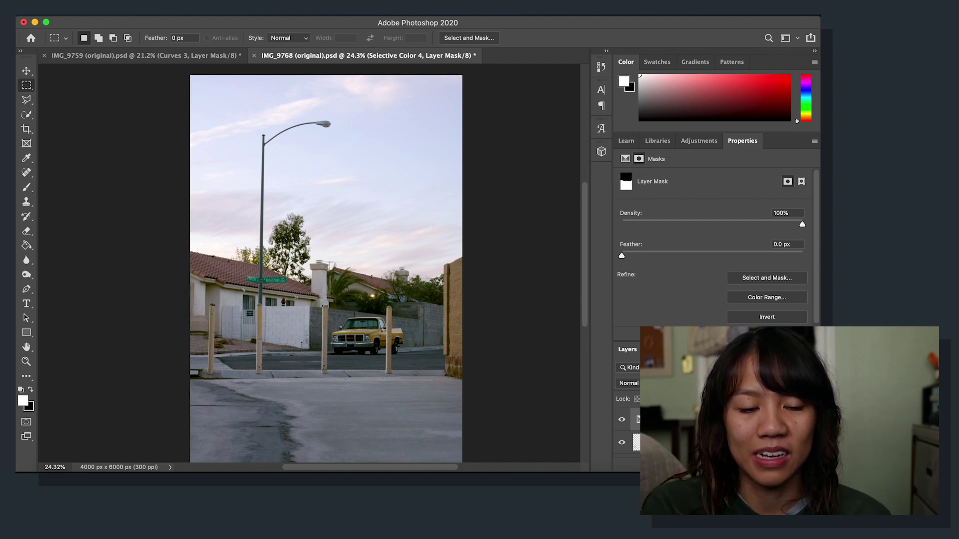
Toggle the masked Selective Color layer's visibility to compare its effect below the skyline.
click(622, 422)
click(622, 422)
click(623, 423)
click(622, 422)
click(623, 422)
click(622, 423)
click(622, 423)
click(623, 423)
click(622, 423)
click(622, 422)
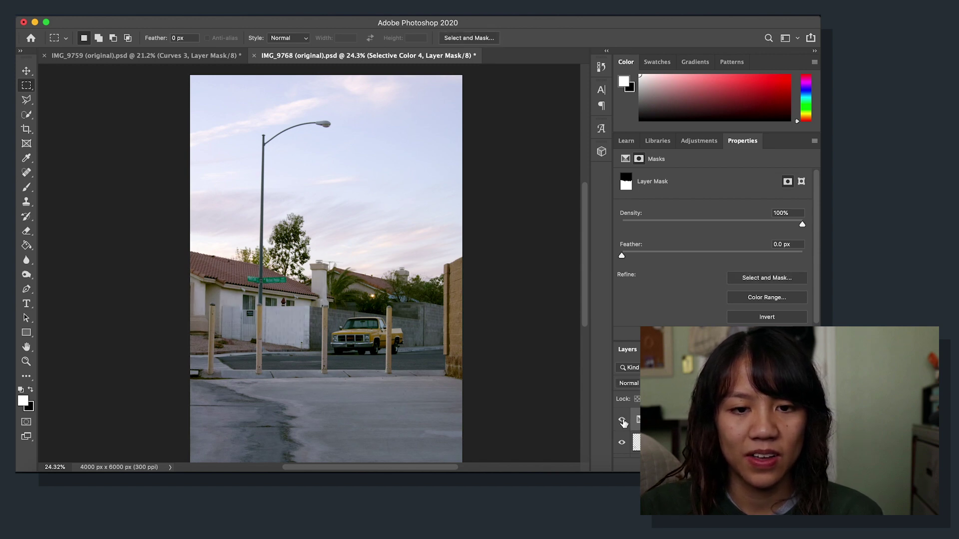
click(623, 423)
click(623, 422)
Toggle Group 2's visibility to compare the re-edited photo with the unedited one.
key(super+equal)
key(super+equal)
key(super+equal)
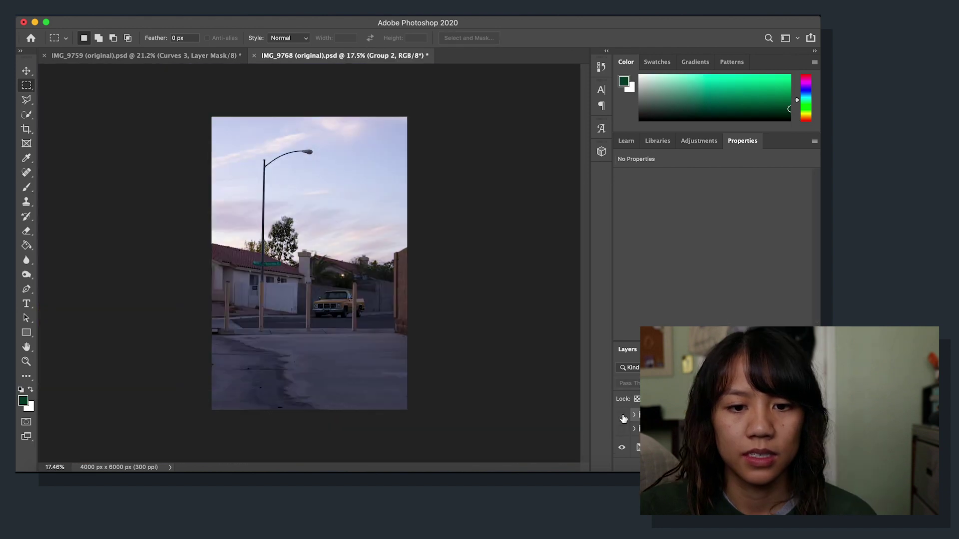
click(623, 416)
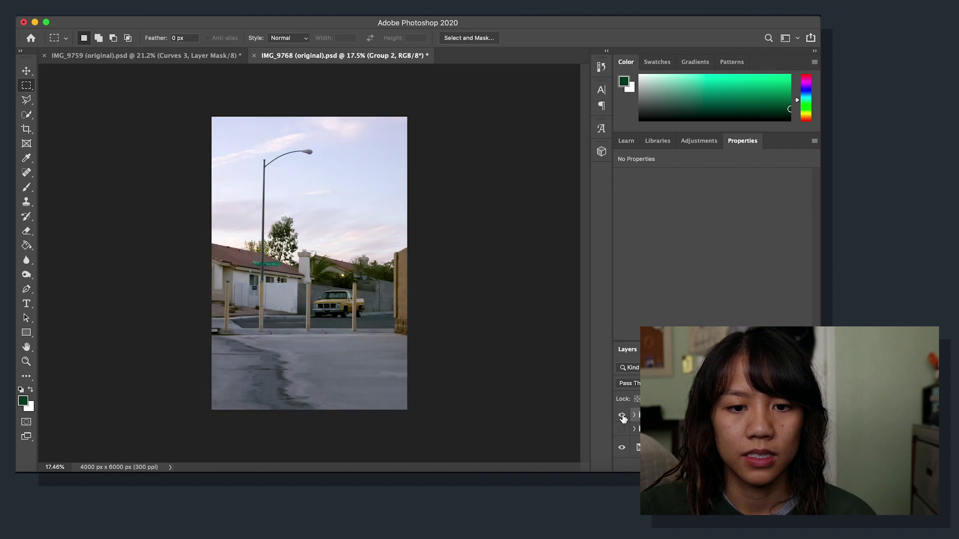
click(622, 417)
click(623, 416)
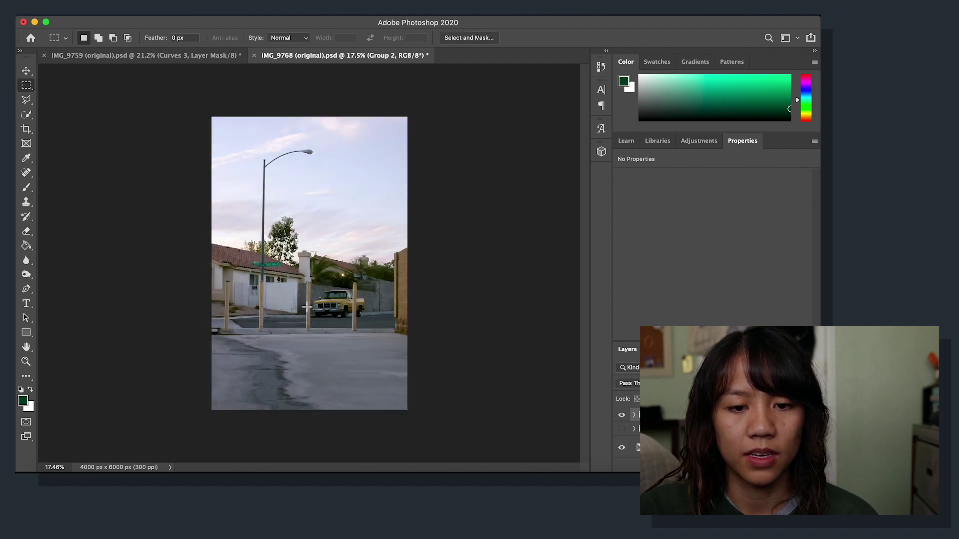
Add a new Selective Color adjustment layer and raise the Black amount of its Whites range to deepen the sky.
scroll(307, 307, up, 3)
scroll(307, 306, up, 1)
scroll(307, 306, up, 3)
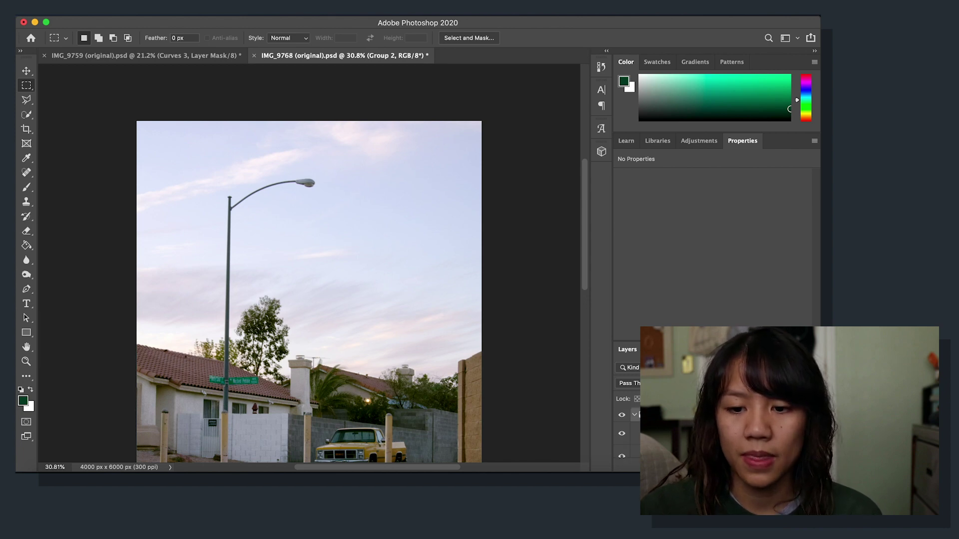
click(698, 434)
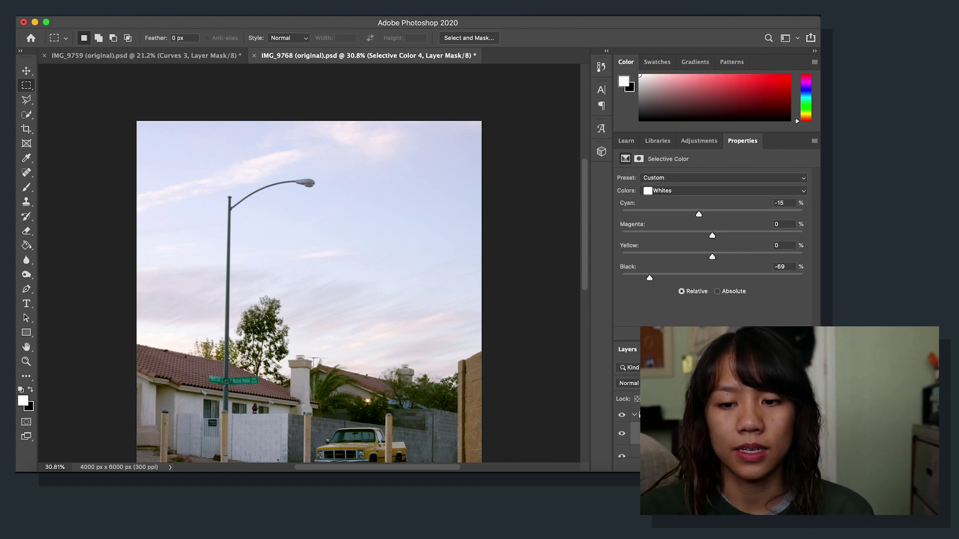
key(alt+bracketright)
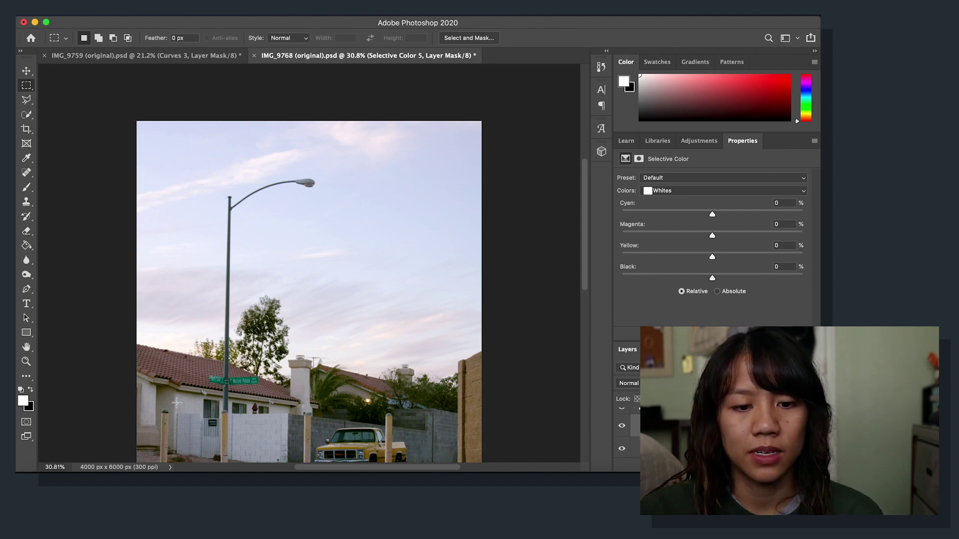
drag(712, 278, 811, 303)
Outline everything below the skyline with a 10 px feather, mask it out of the new Selective Color layer, and deselect.
scroll(402, 355, down, 5)
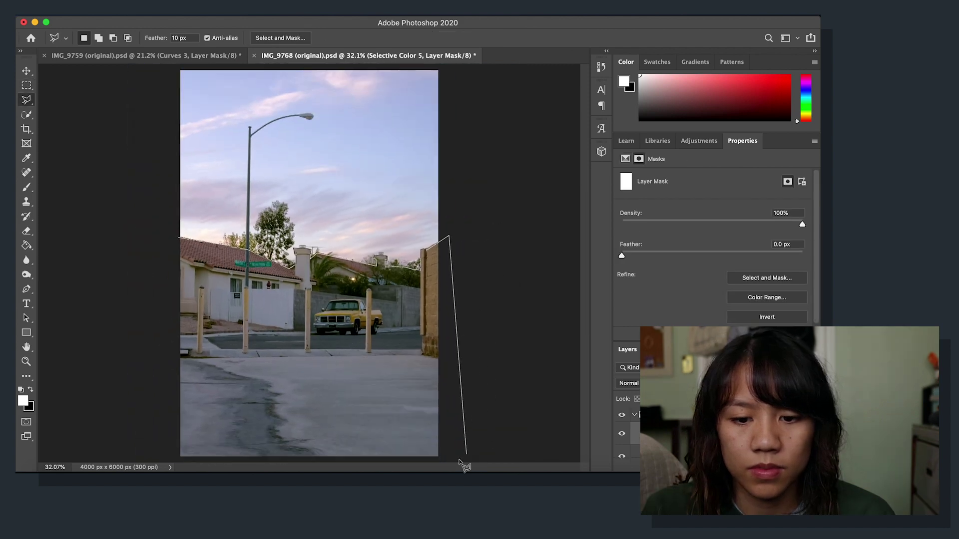
click(456, 461)
click(148, 461)
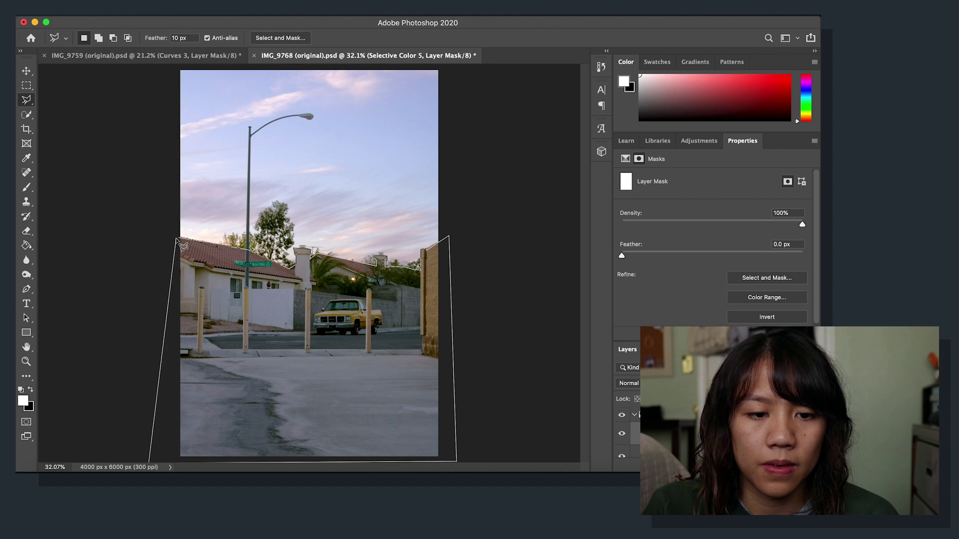
click(178, 238)
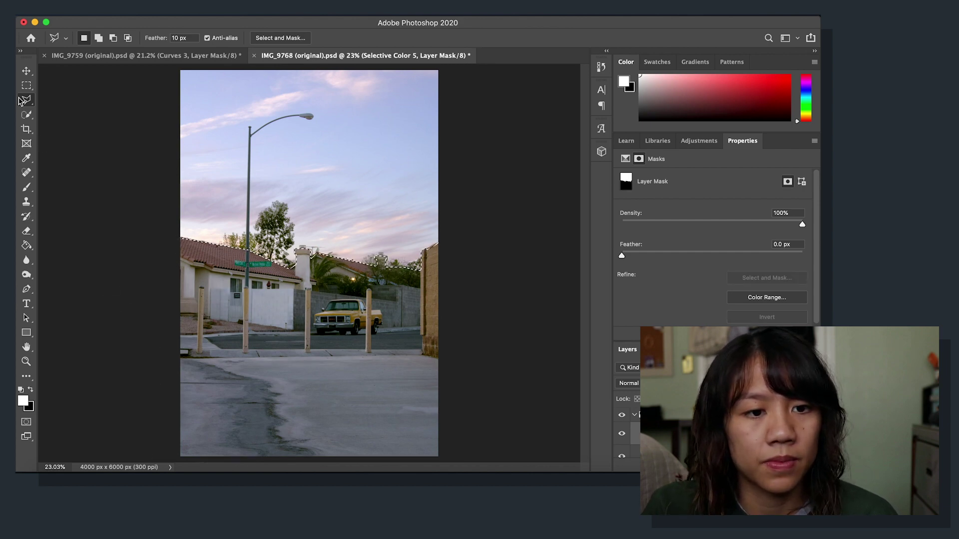
click(26, 87)
key(super+d)
Apply the Reduce Noise filter to Layer 0 copy 2 with strength 7, preserve details 66%, reduce color noise 45% and sharpen details 43%.
scroll(154, 236, up, 5)
scroll(155, 236, down, 4)
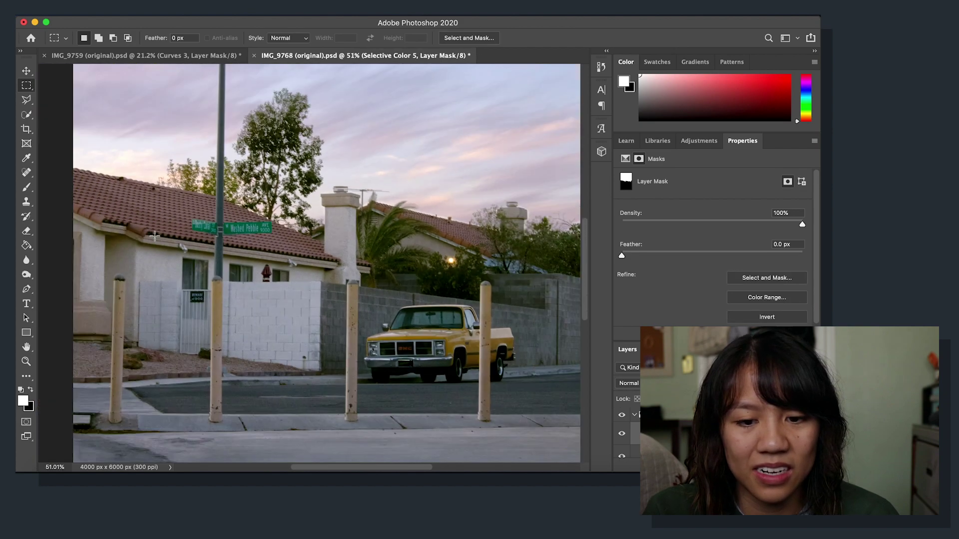
scroll(154, 236, up, 2)
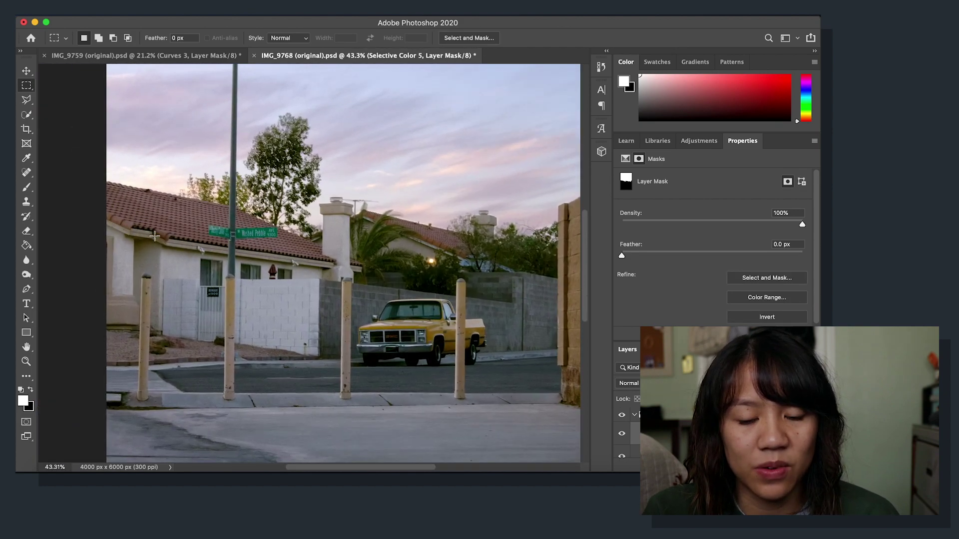
scroll(717, 434, down, 5)
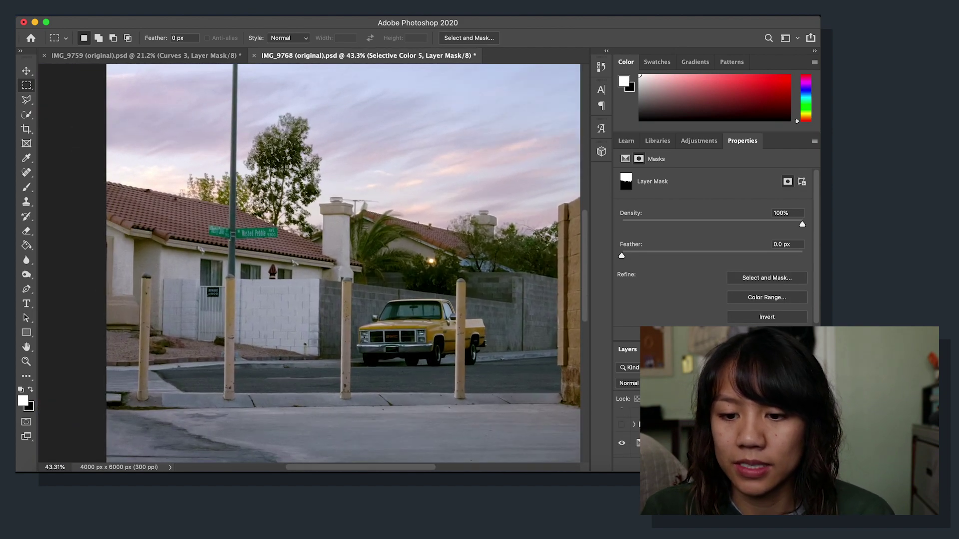
click(277, 14)
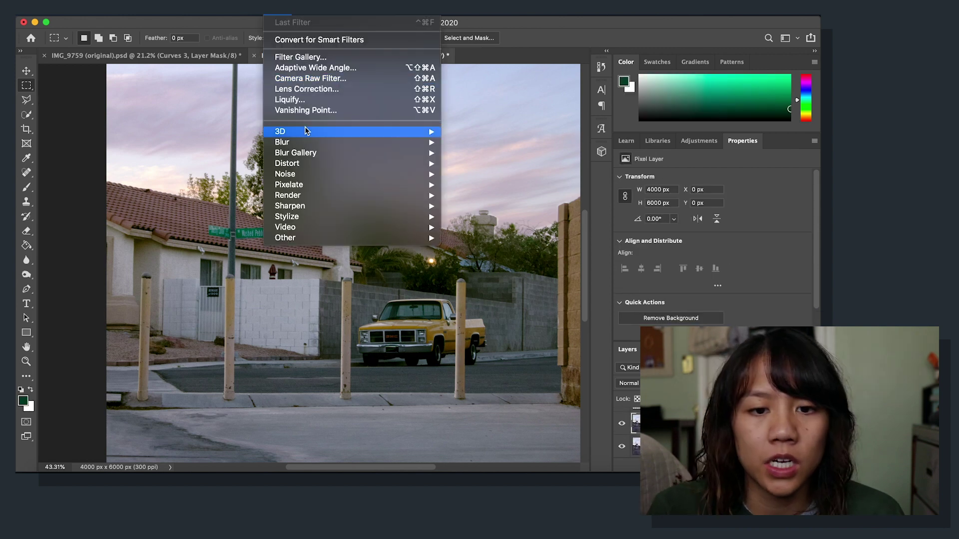
mouse_move(310, 163)
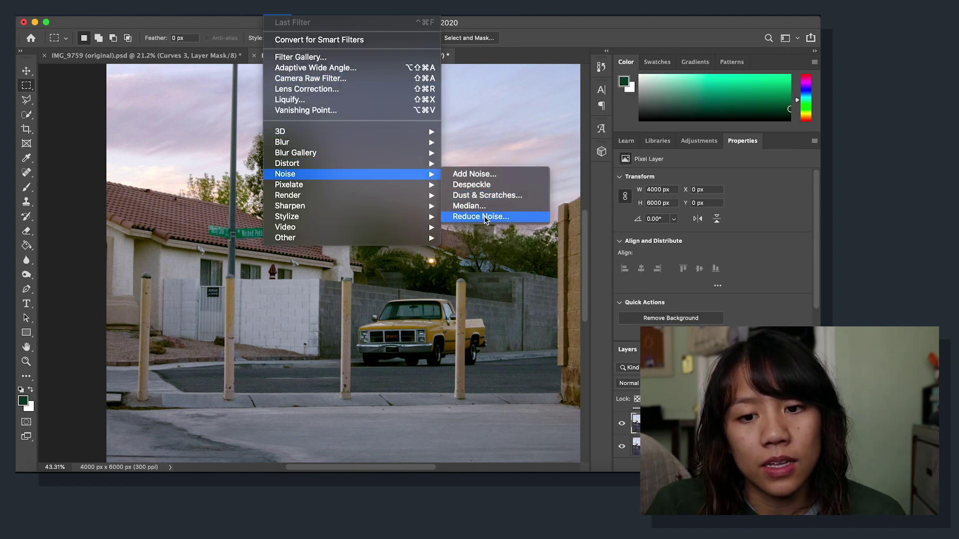
click(482, 217)
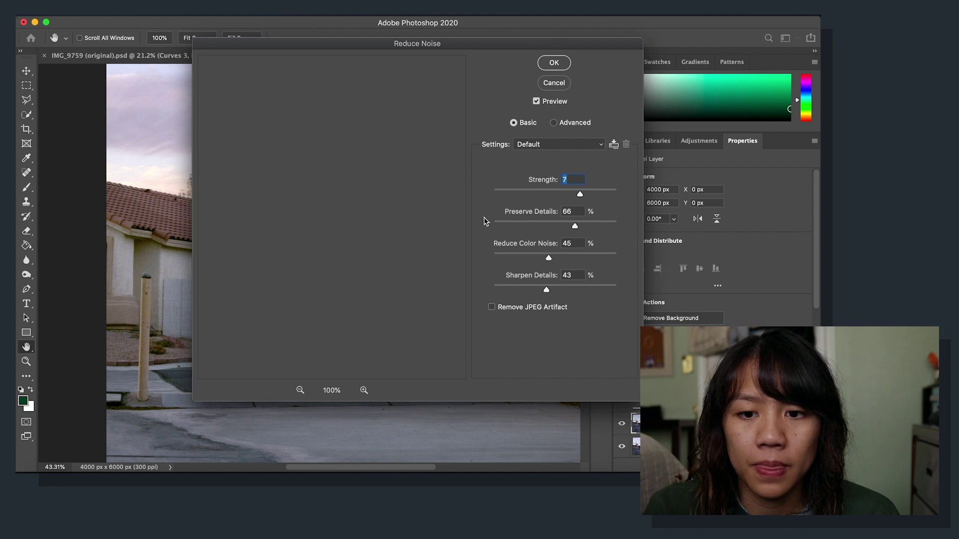
click(554, 61)
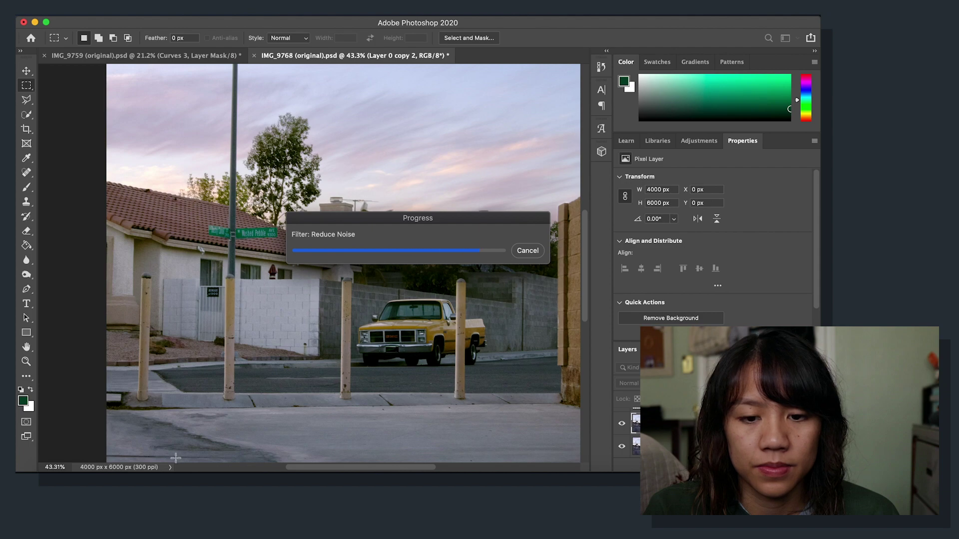
key(super+0)
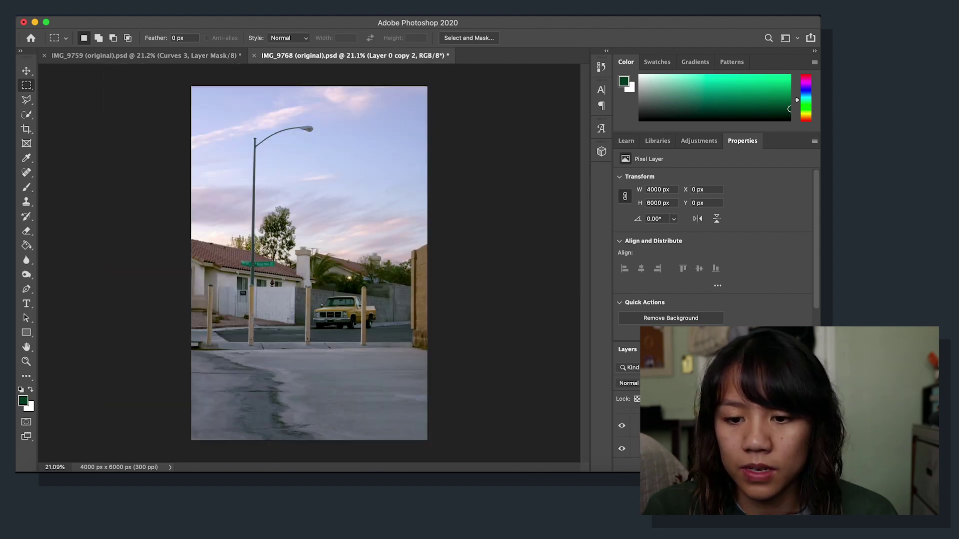
Remove the dark horizontal crack across the stained pavement on Layer 3 with the Spot Healing Brush at size 60.
click(632, 426)
scroll(262, 380, up, 5)
scroll(262, 381, up, 5)
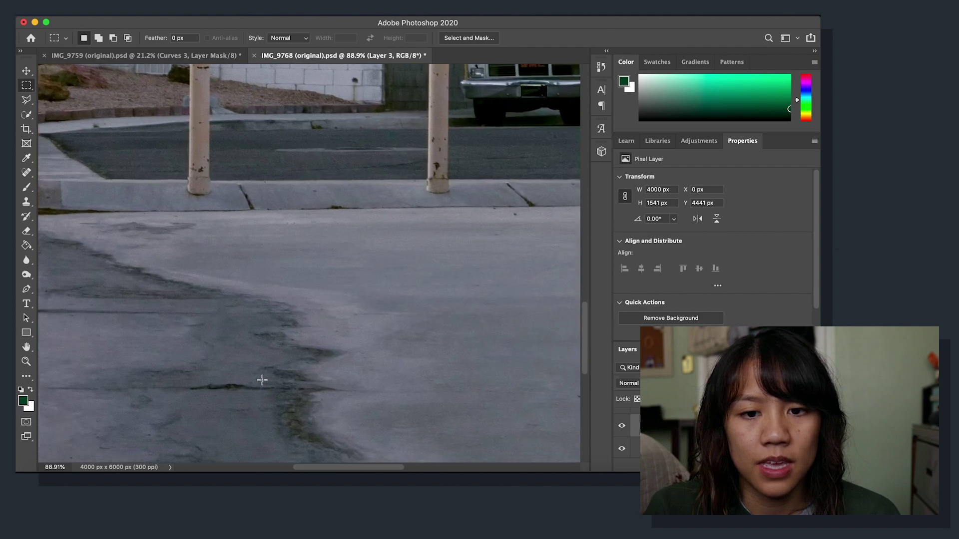
scroll(262, 381, up, 1)
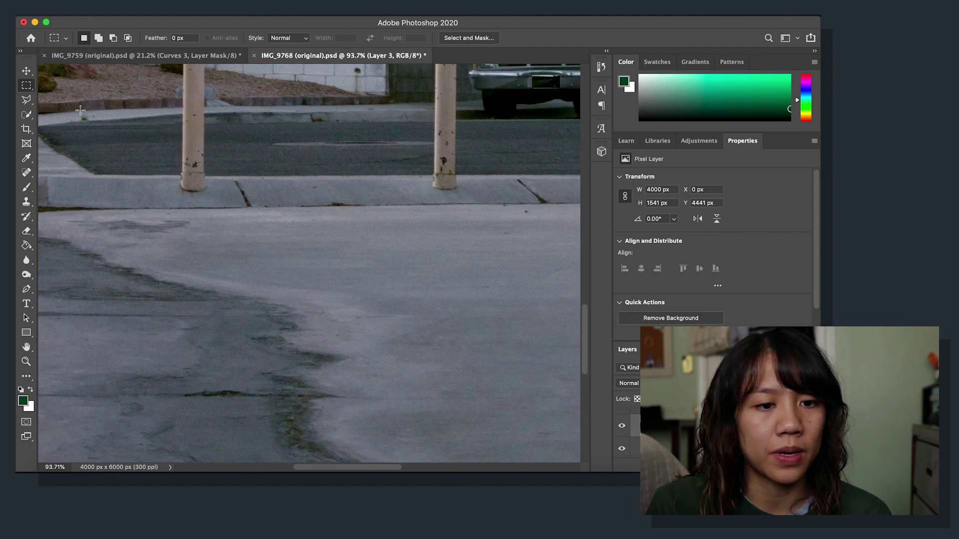
click(28, 173)
drag(160, 395, 352, 402)
scroll(288, 428, down, 3)
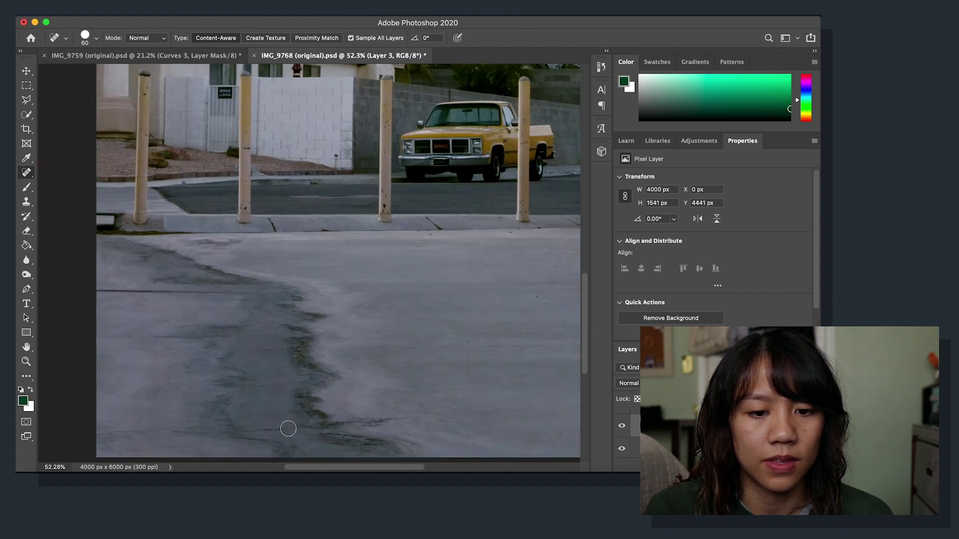
Examine the healed pavement in the whole photo, and the posts, house wall, palm and yellow truck up close.
scroll(288, 429, down, 3)
scroll(288, 428, up, 5)
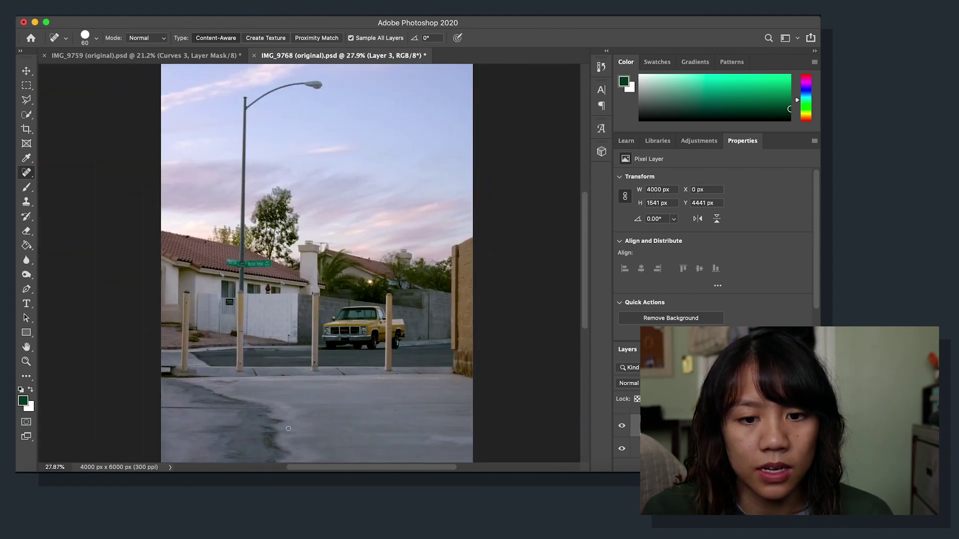
scroll(288, 428, right, 3)
scroll(288, 428, left, 5)
scroll(288, 428, down, 3)
scroll(288, 429, left, 1)
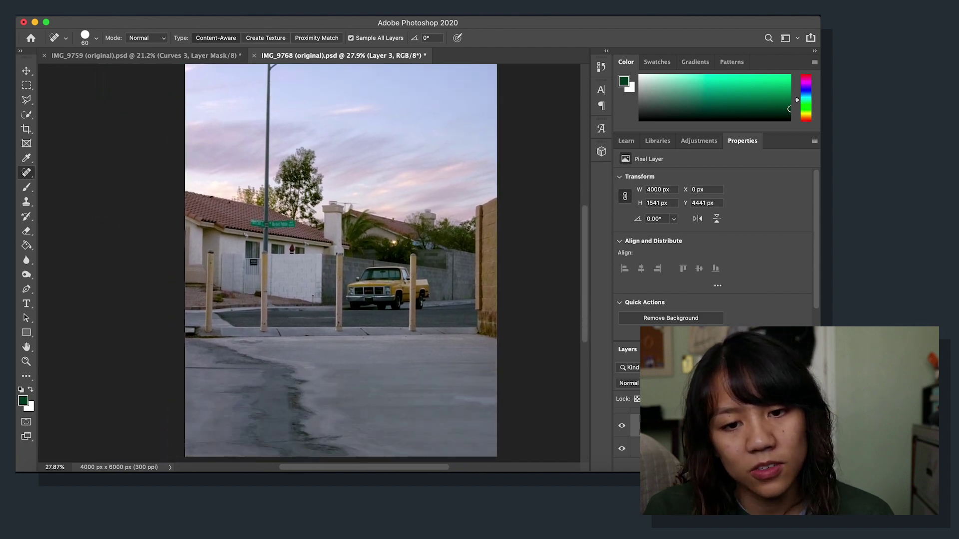
scroll(515, 230, up, 10)
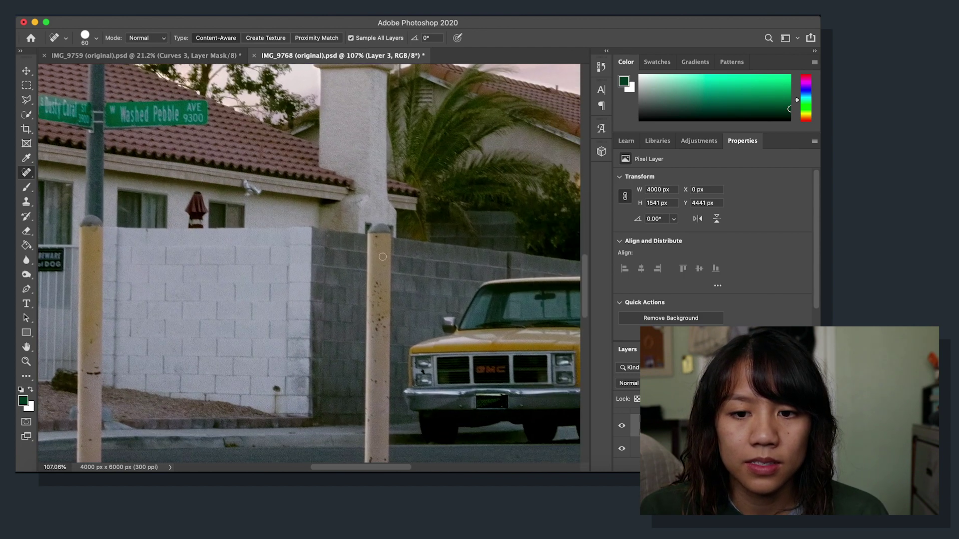
scroll(454, 216, up, 5)
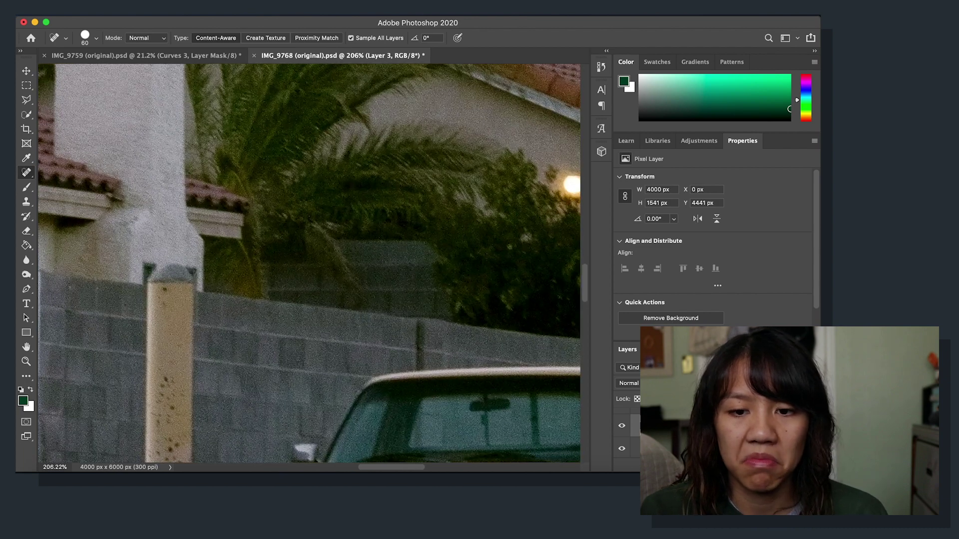
scroll(180, 265, right, 1)
scroll(103, 289, down, 3)
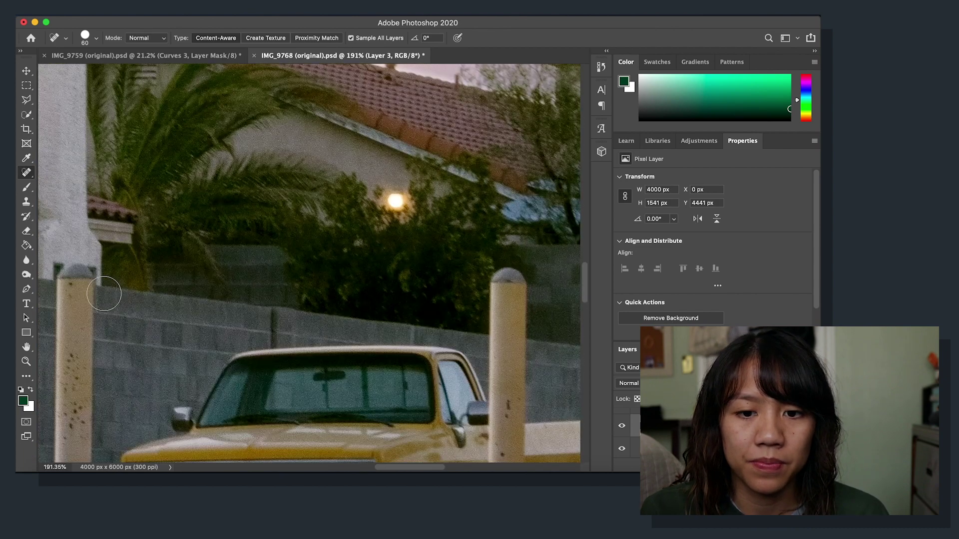
Switch to the Dodge tool and make the Layer 0 copy 2 photo layer active.
key(o)
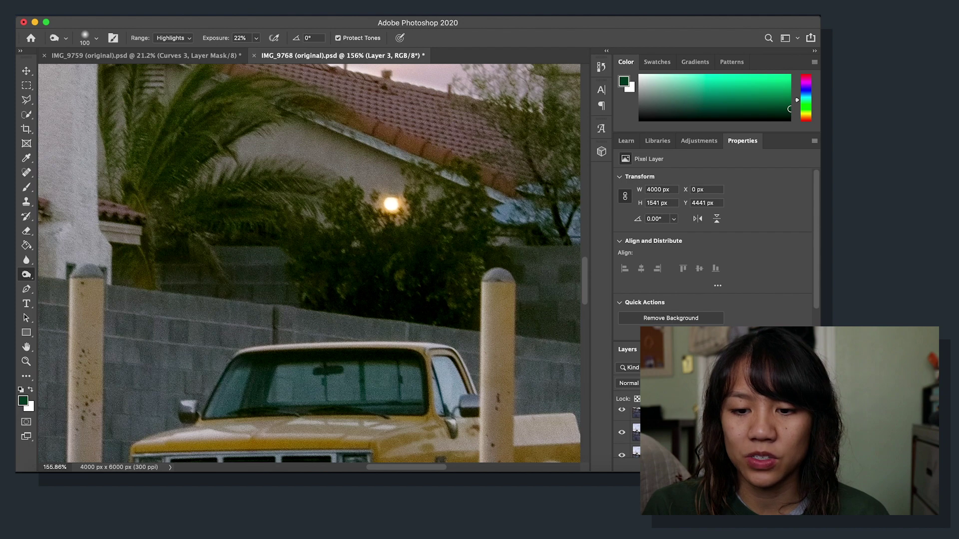
click(650, 419)
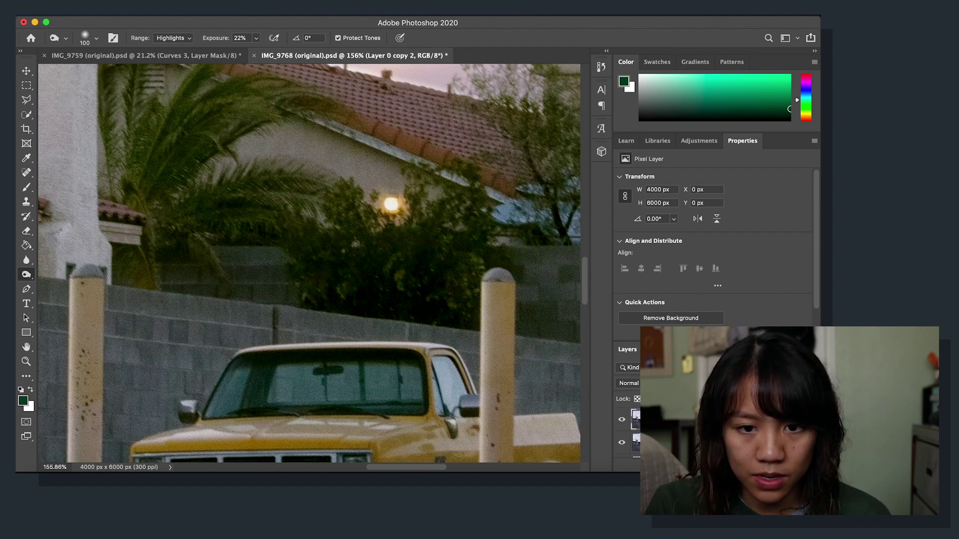
scroll(419, 298, down, 10)
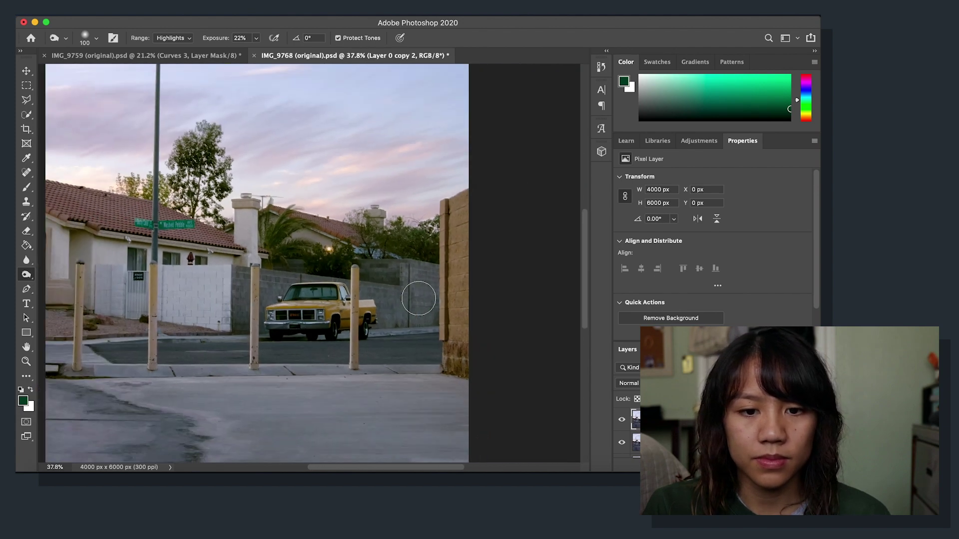
scroll(418, 298, down, 5)
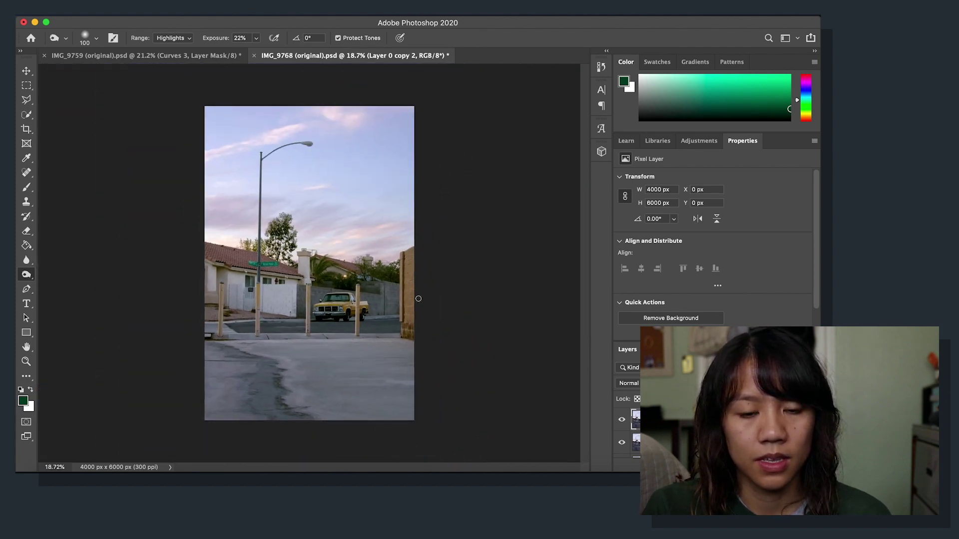
scroll(419, 298, up, 1)
scroll(419, 298, down, 2)
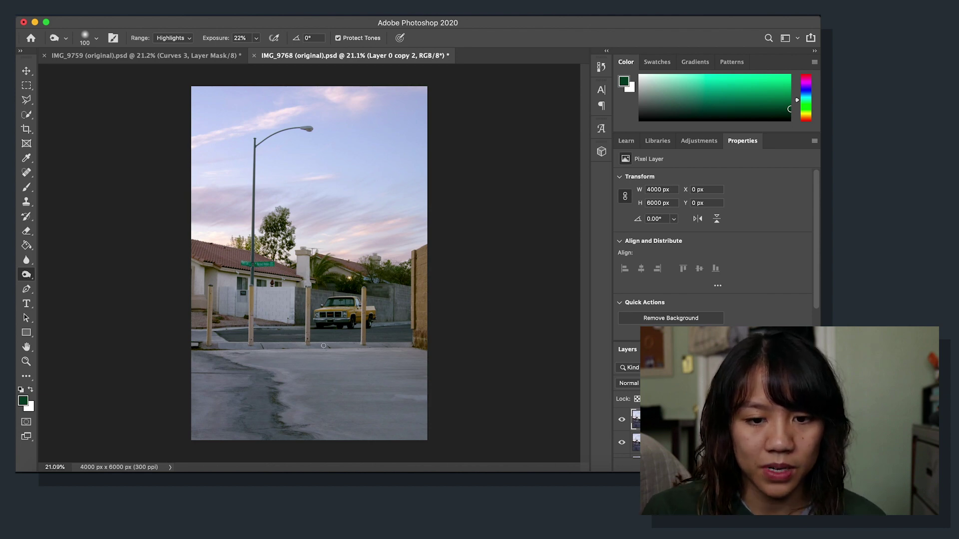
Toggle Group 2's visibility repeatedly to compare the finished re-edit with the photo before adjustments.
scroll(625, 420, up, 3)
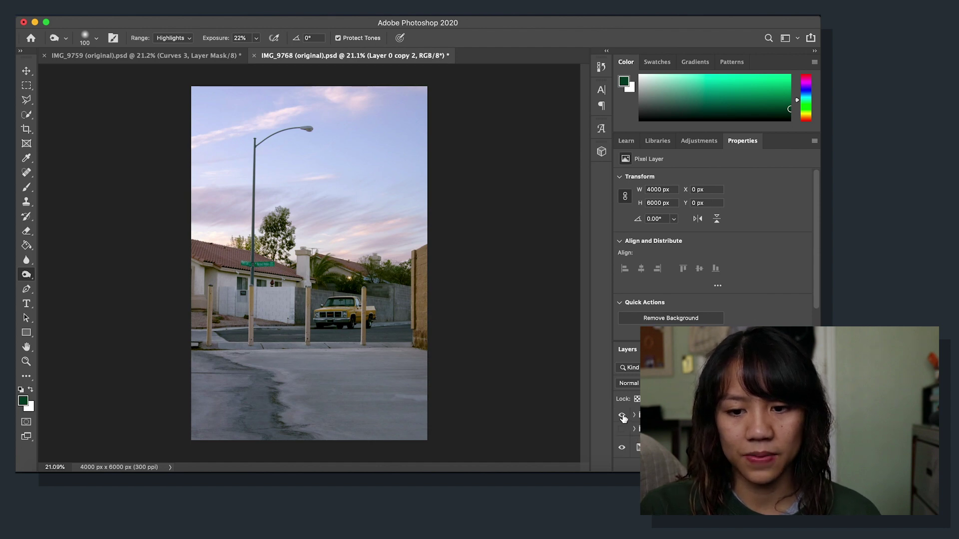
click(623, 416)
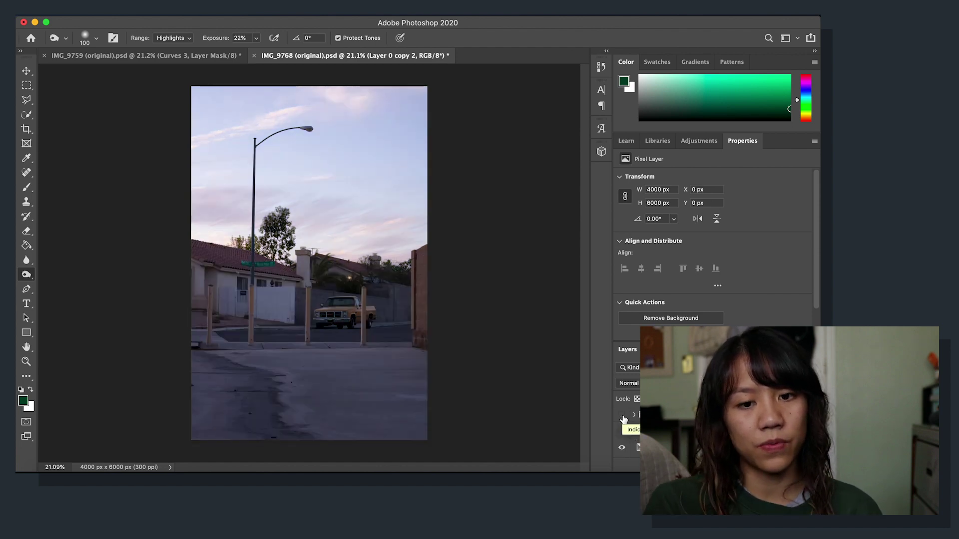
click(623, 417)
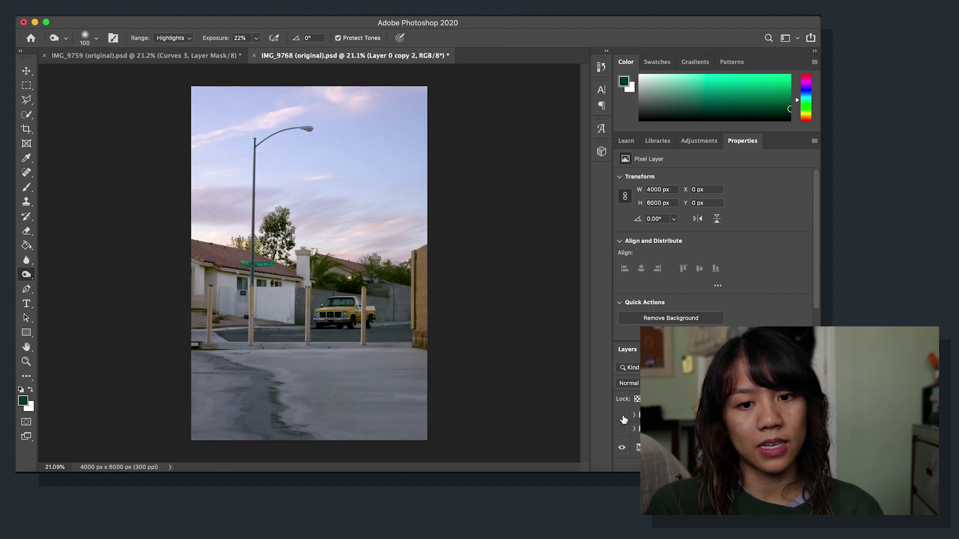
click(623, 416)
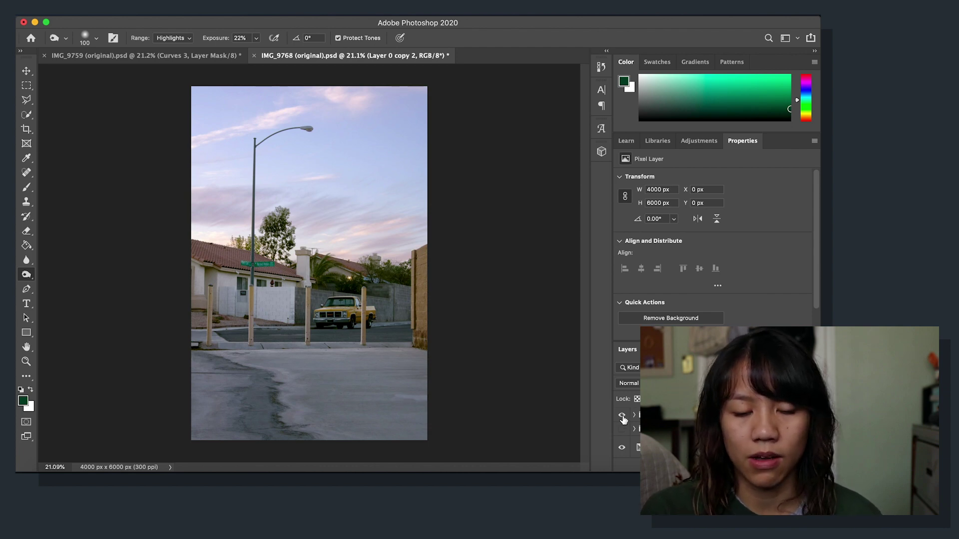
click(621, 415)
click(622, 416)
click(622, 416)
click(622, 417)
click(622, 417)
click(622, 416)
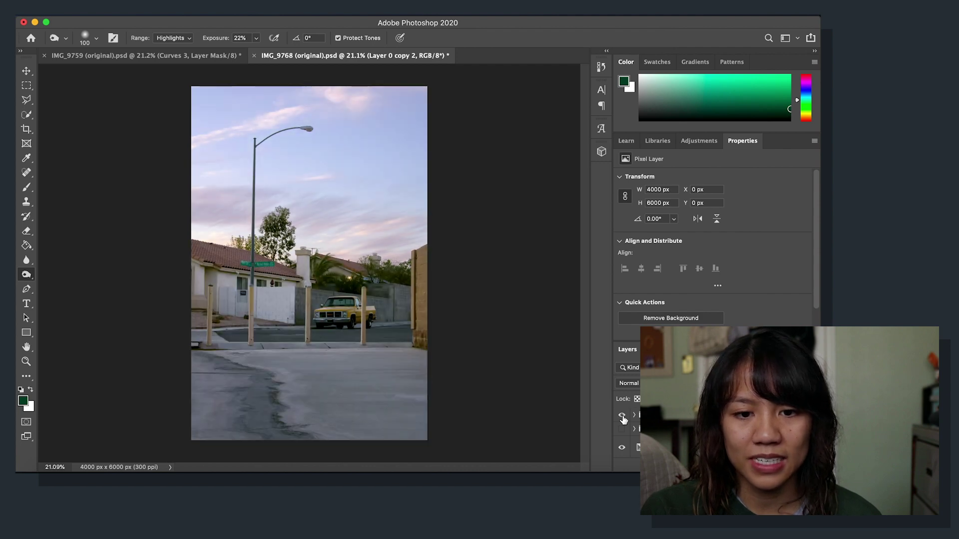
click(622, 416)
click(623, 417)
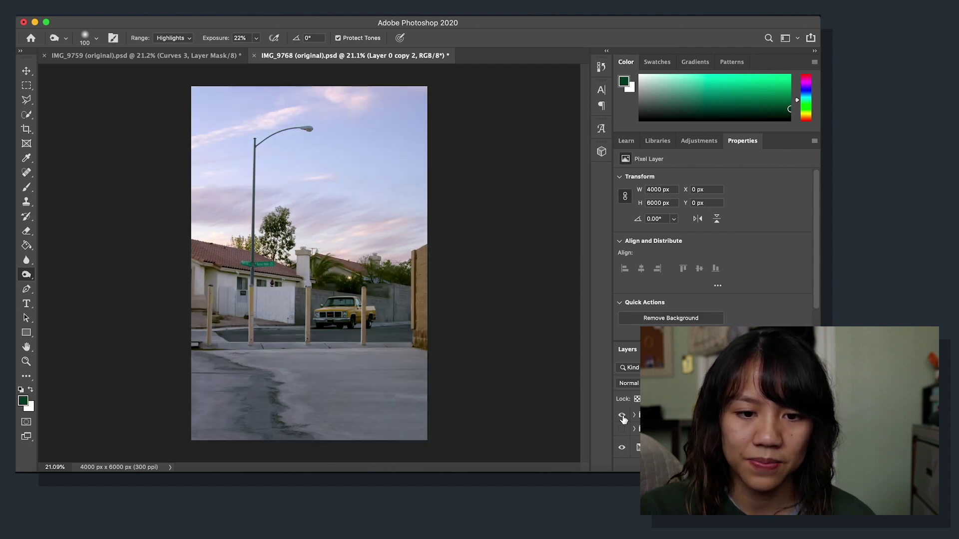
Hide Group 2, show the older edit's group beneath it, and examine the earlier version around the truck and sky.
click(621, 416)
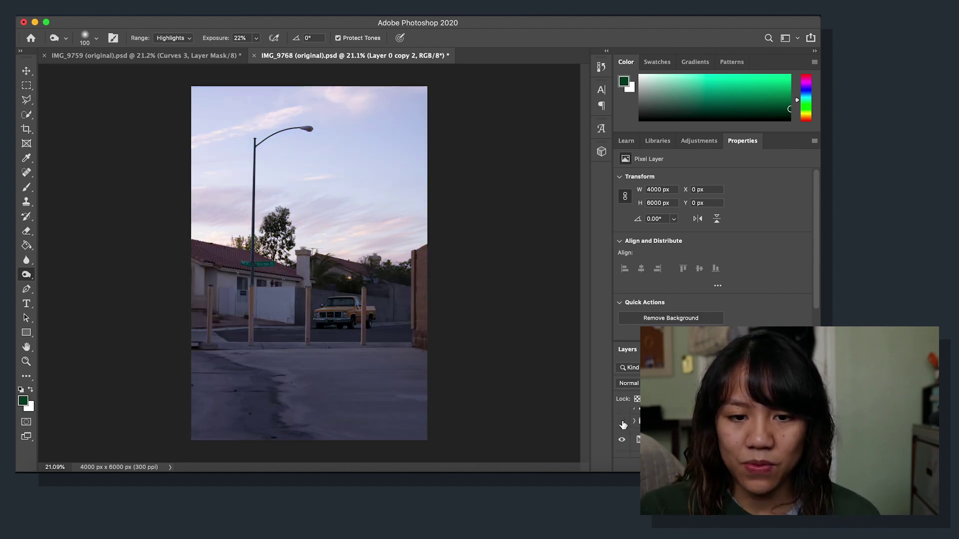
click(621, 422)
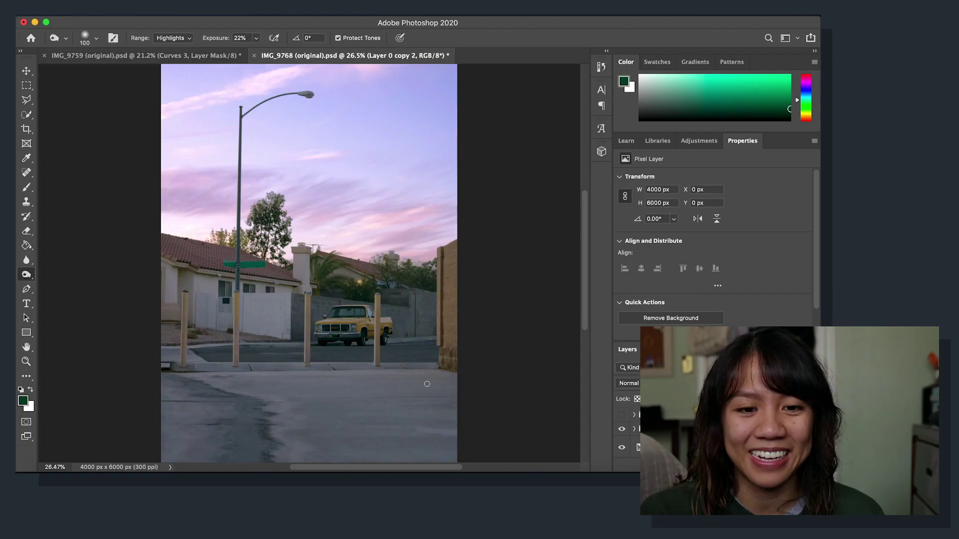
scroll(358, 329, up, 5)
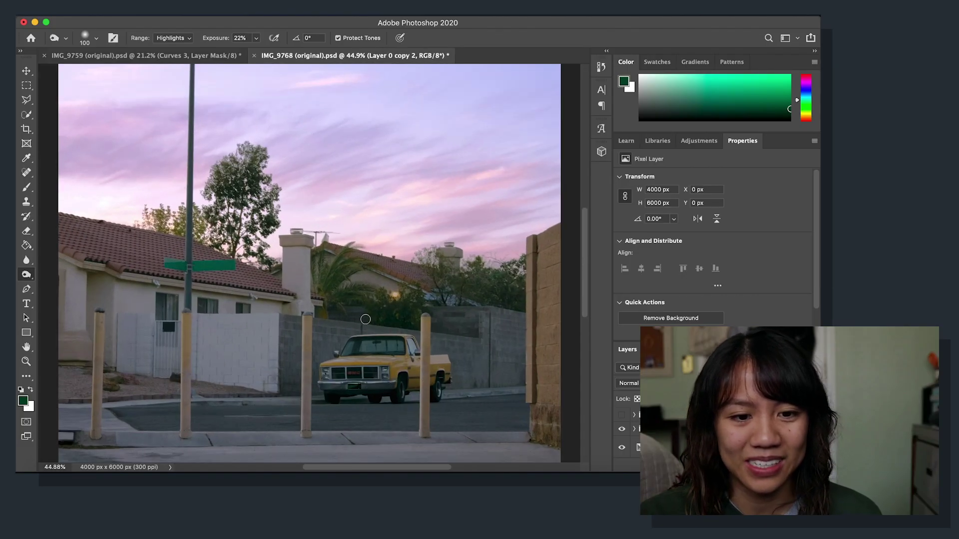
scroll(392, 317, down, 4)
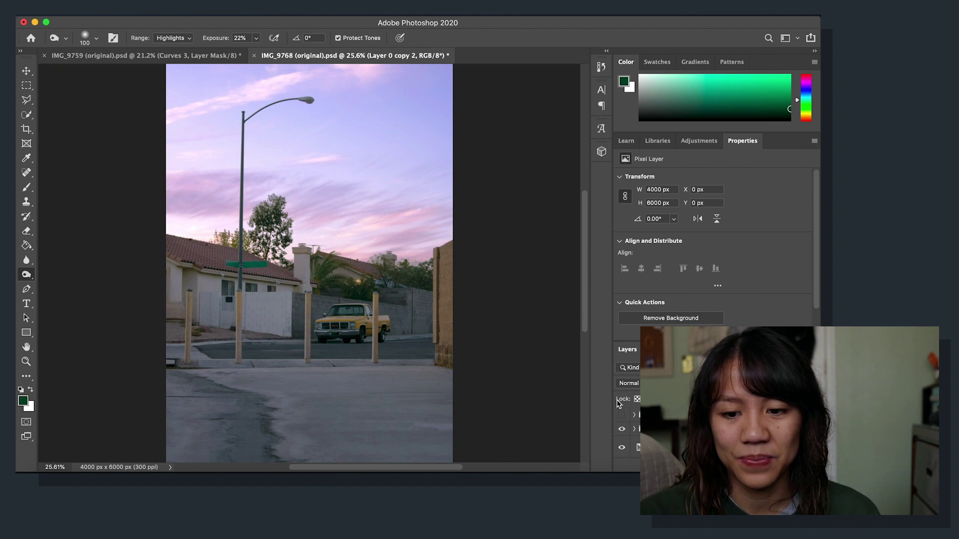
Alternate visibility between Group 2 and the older edit's group to compare both versions, leaving only Group 2 shown, and inspect the chimney and palm.
click(621, 415)
click(622, 430)
scroll(310, 158, down, 2)
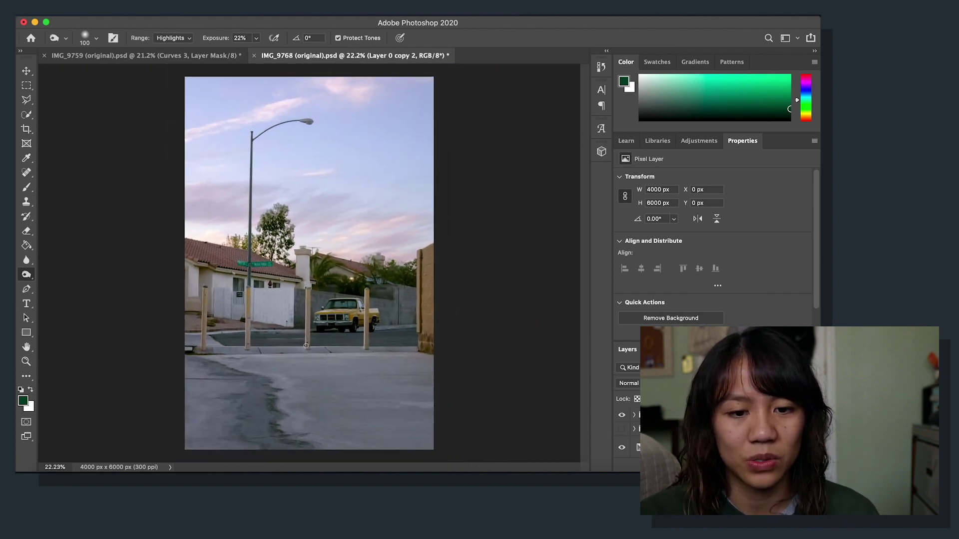
click(621, 429)
click(621, 416)
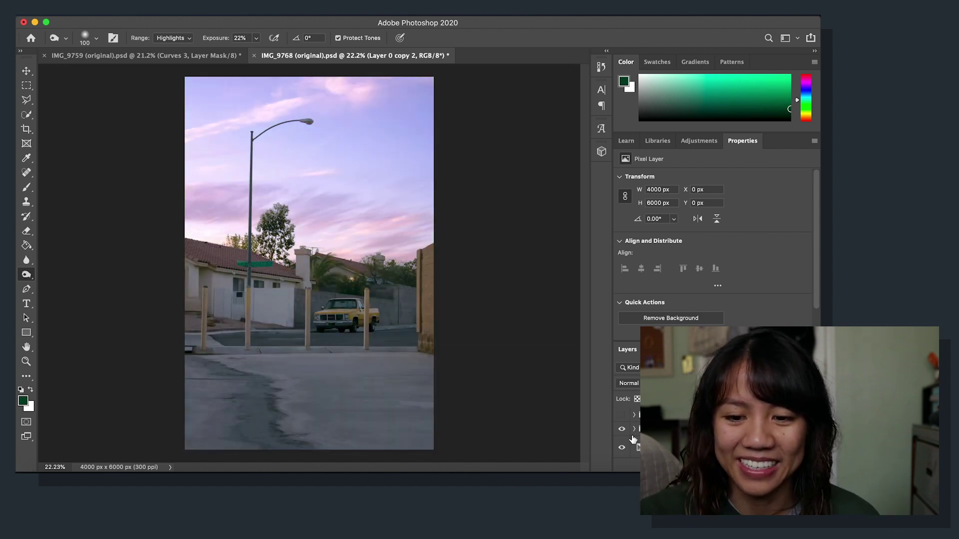
click(622, 416)
click(622, 428)
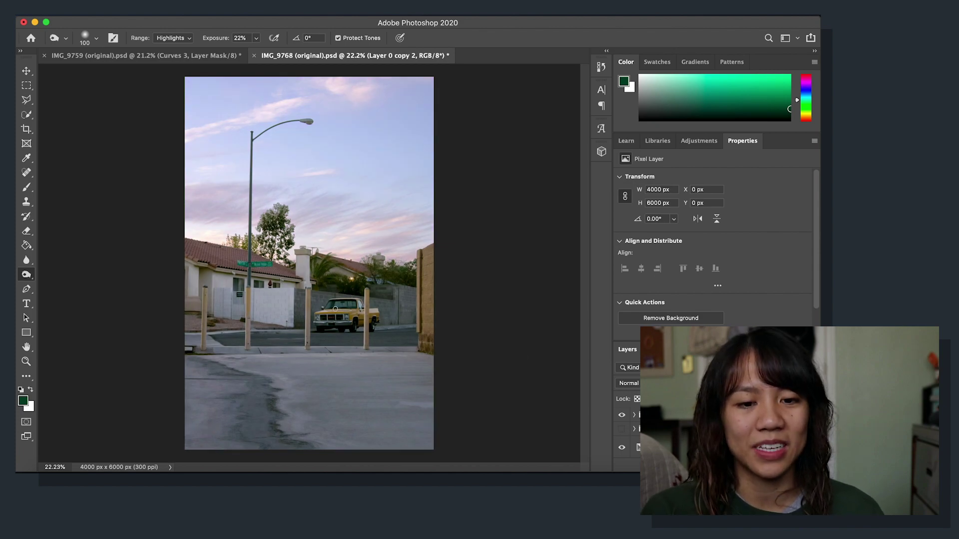
scroll(309, 263, up, 10)
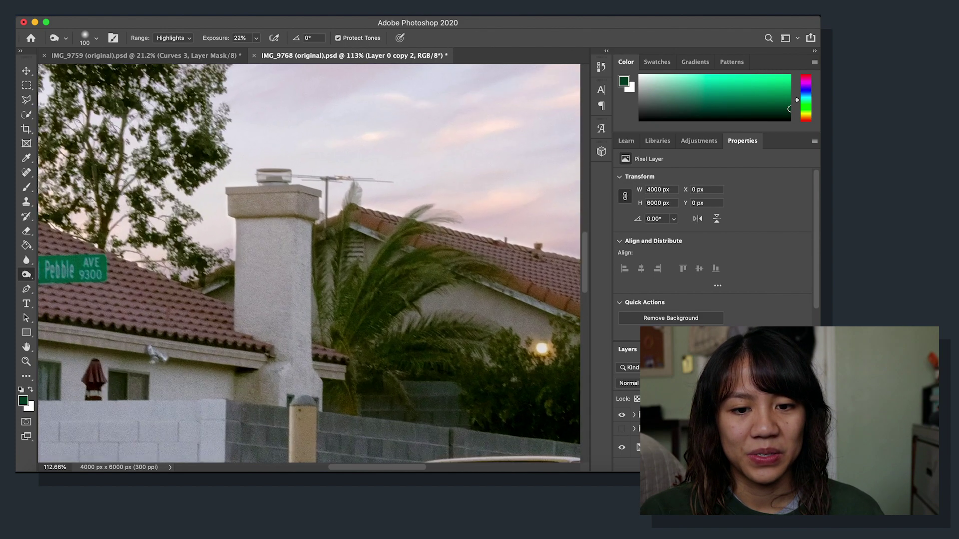
scroll(309, 264, down, 10)
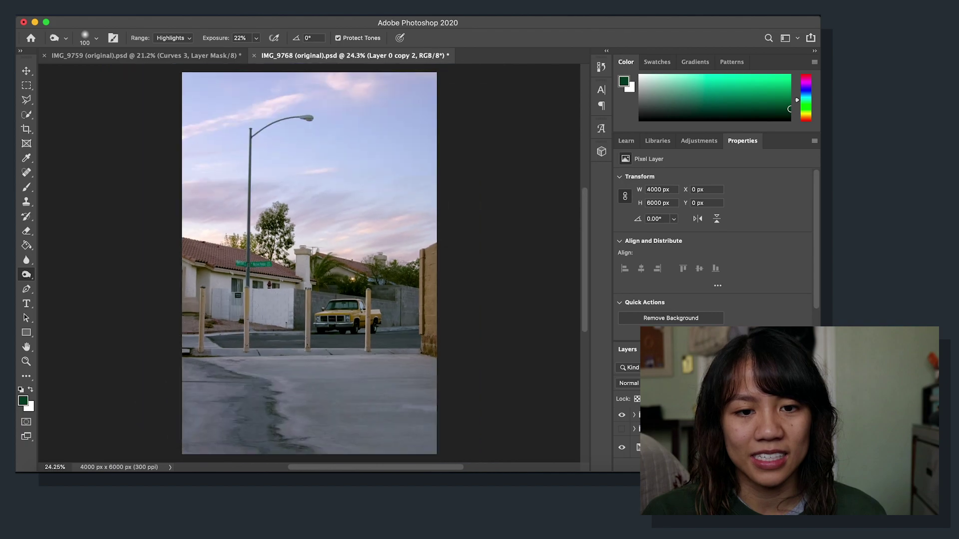